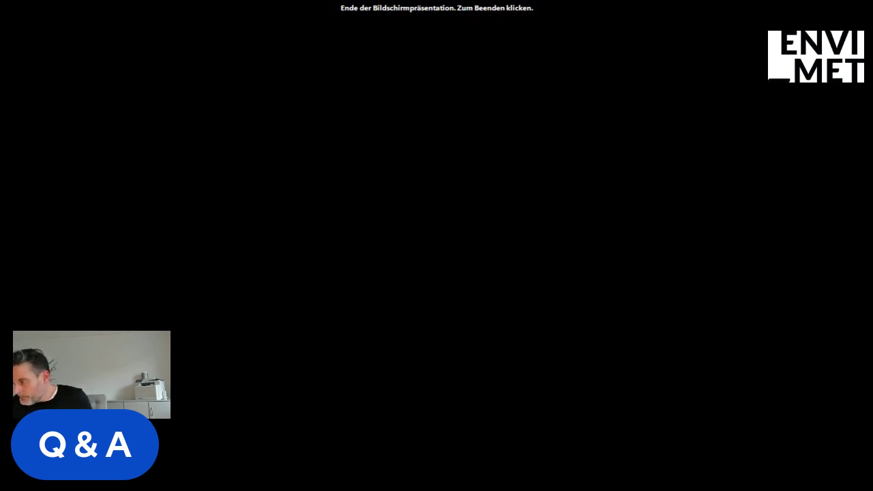
End the slide show and discard its ink annotations
{"action": "key", "text": "Escape"}
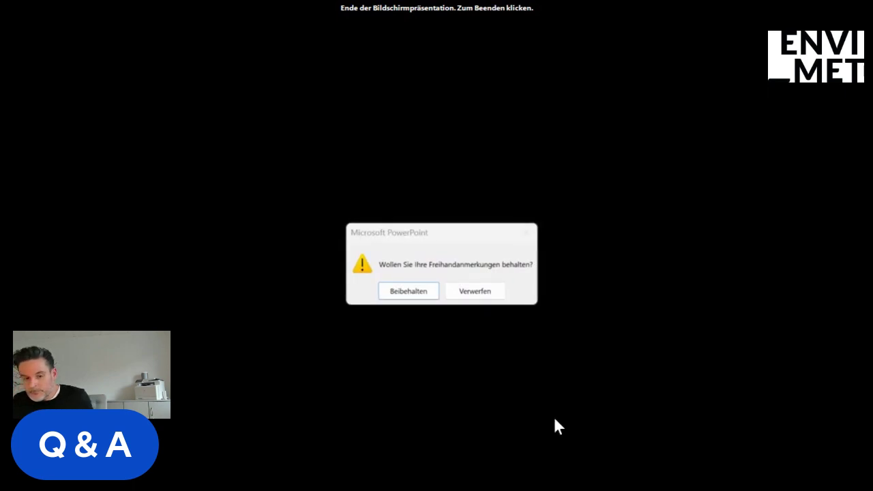
{"action": "left_click", "coordinate": [493, 295]}
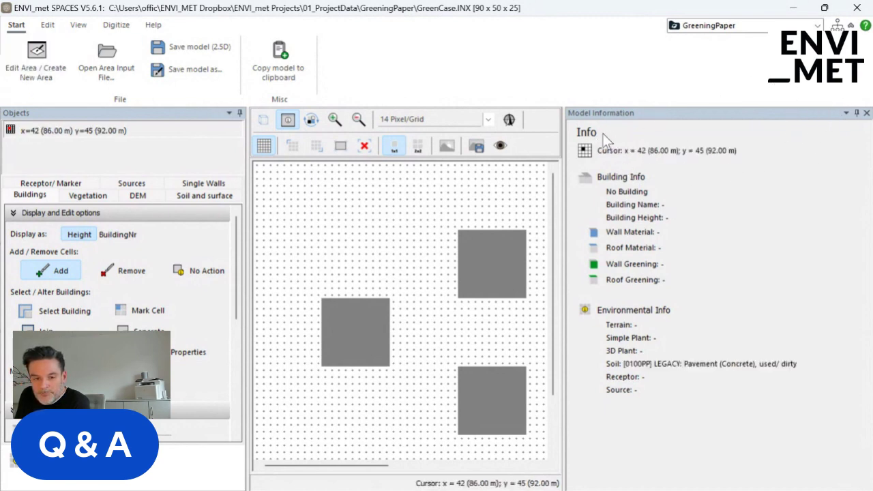
Narrow the Model Information pane to widen the map, and examine the layout and cell values of the GreenCase buildings at several magnifications
{"action": "left_click_drag", "start_coordinate": [564, 130], "coordinate": [724, 120]}
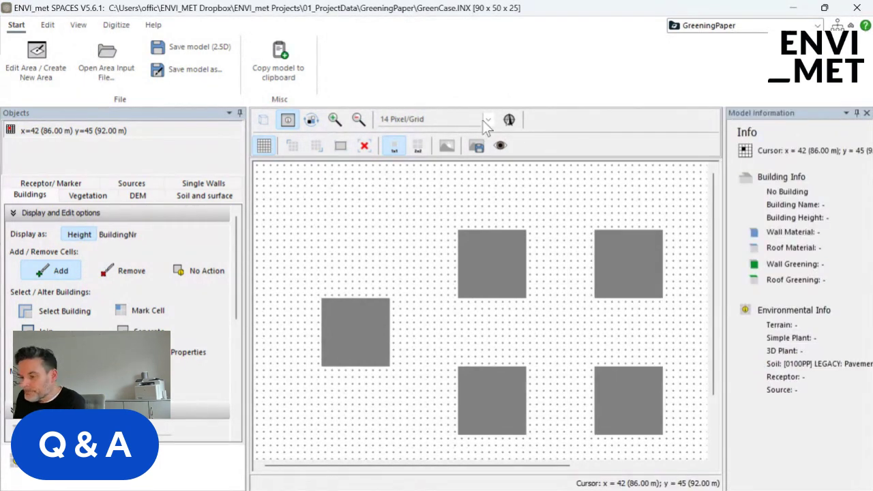
{"action": "left_click", "coordinate": [356, 121]}
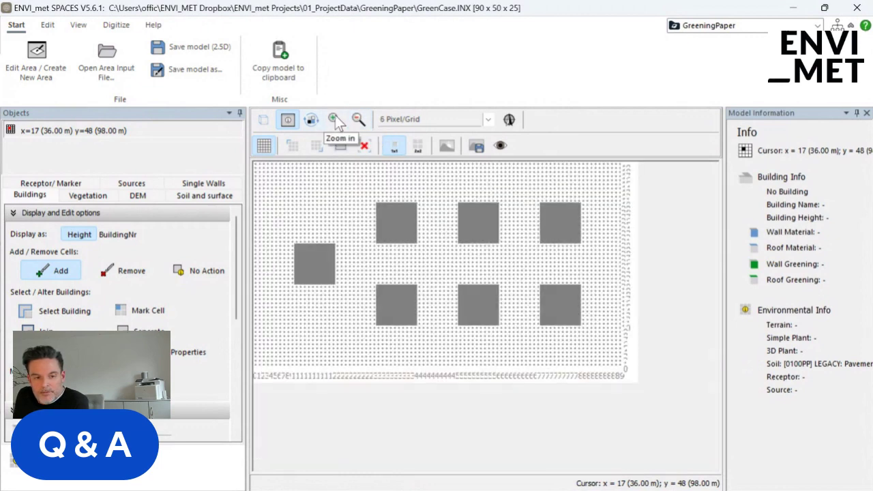
{"action": "left_click", "coordinate": [335, 121]}
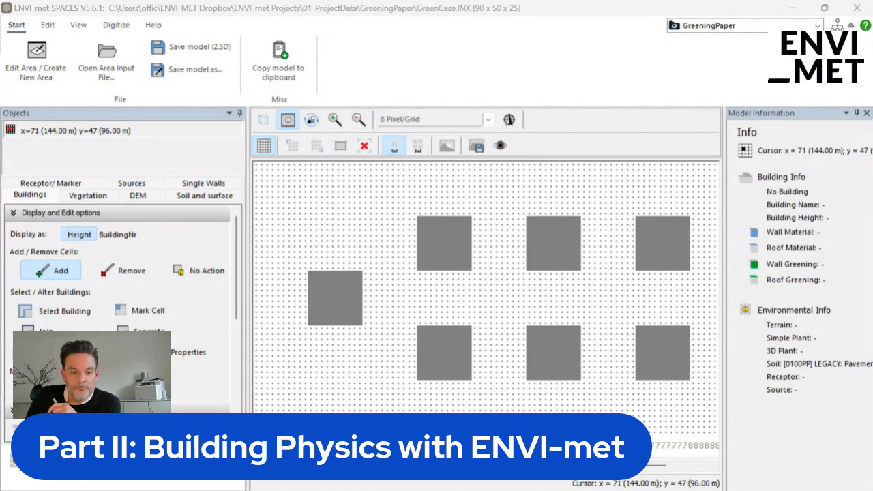
{"action": "left_click", "coordinate": [357, 120]}
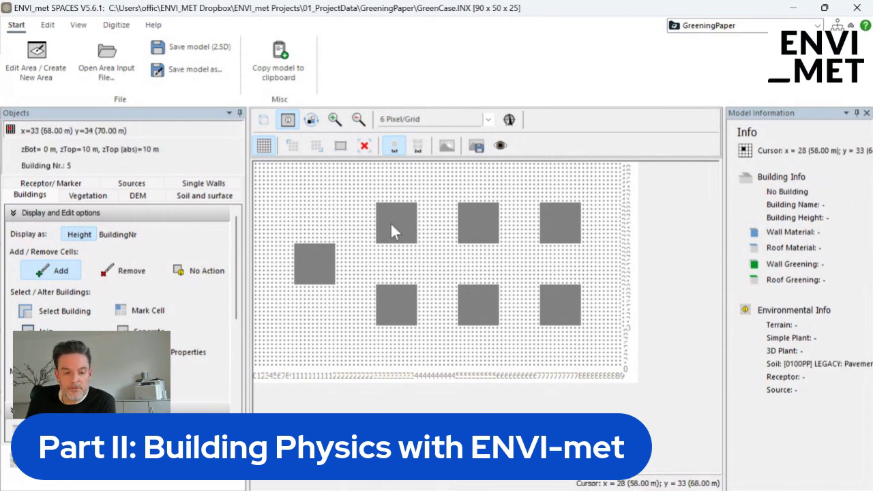
{"action": "left_click", "coordinate": [335, 120]}
{"action": "left_click", "coordinate": [335, 120]}
{"action": "left_click", "coordinate": [335, 119]}
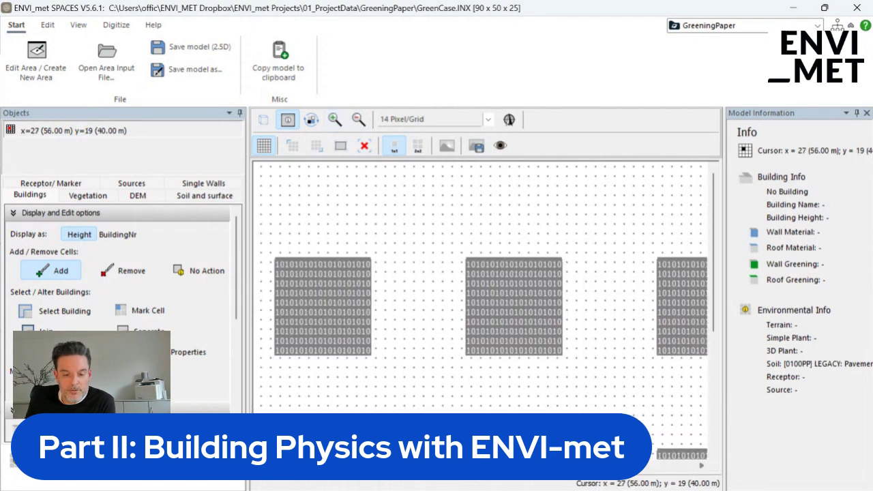
{"action": "left_click", "coordinate": [358, 121]}
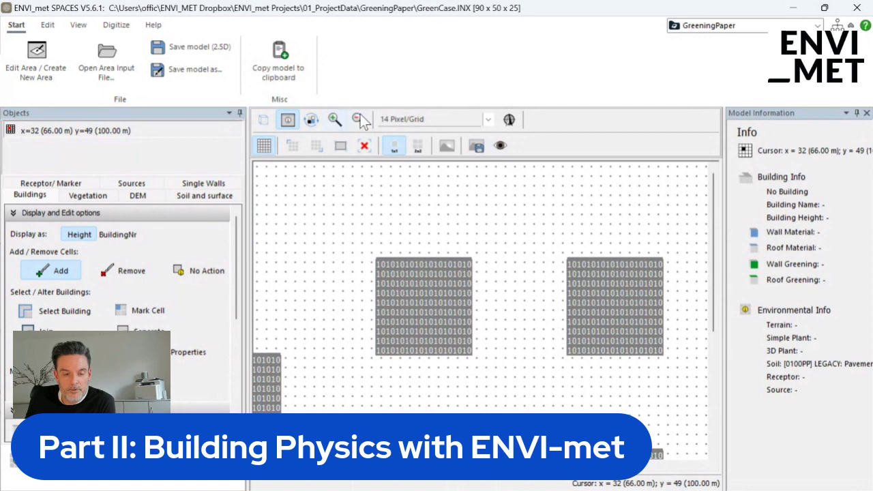
{"action": "left_click", "coordinate": [358, 122]}
{"action": "left_click", "coordinate": [358, 120]}
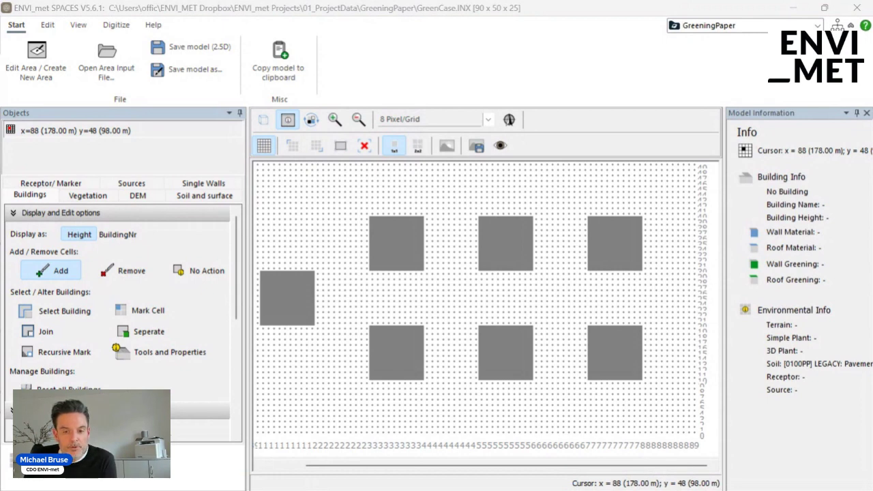
Hide the Model Information pane and show it again
{"action": "left_click", "coordinate": [287, 122]}
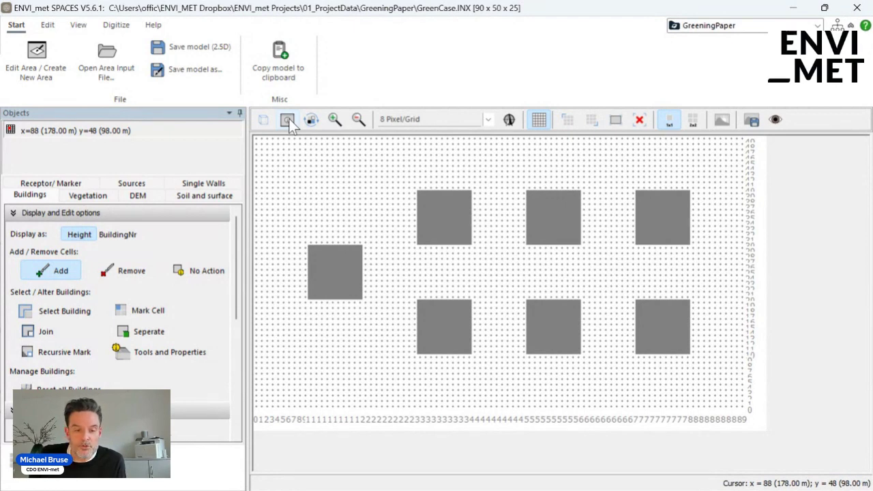
{"action": "left_click", "coordinate": [288, 121]}
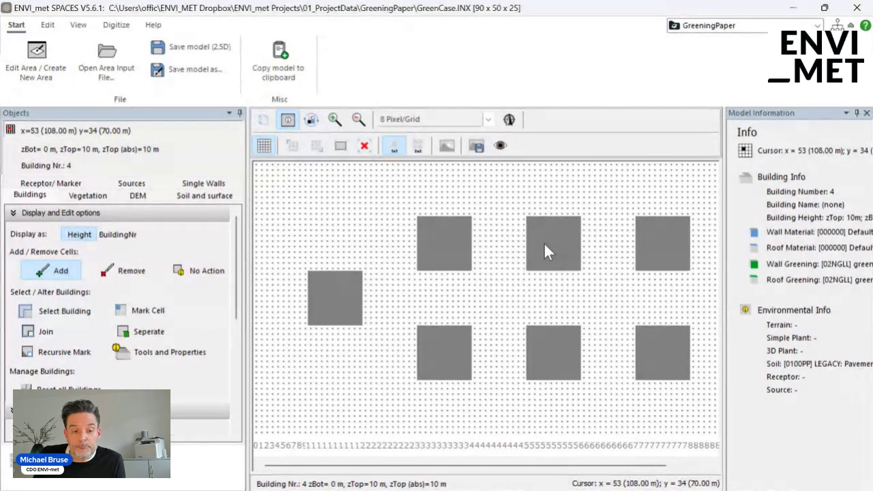
Collapse the ribbon to gain workspace and keep the building cells displayed by height in the Buildings settings
{"action": "left_click", "coordinate": [335, 120]}
{"action": "left_click", "coordinate": [335, 119]}
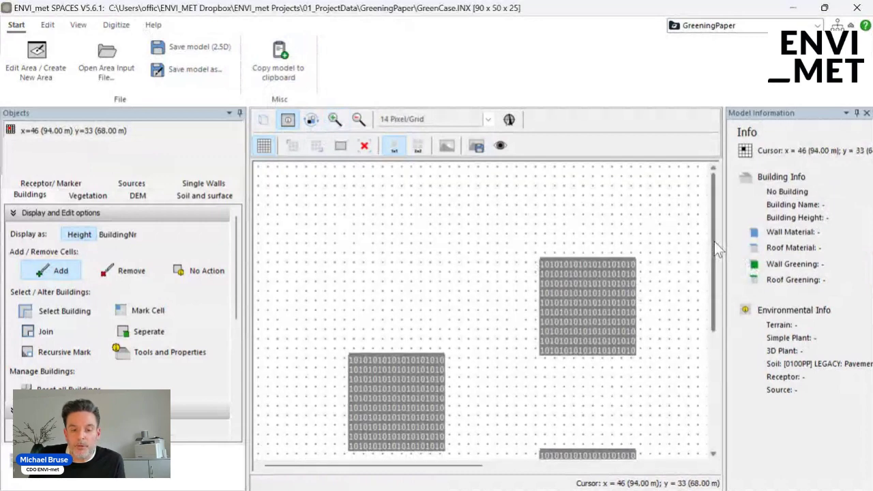
{"action": "left_click_drag", "start_coordinate": [714, 242], "coordinate": [714, 317]}
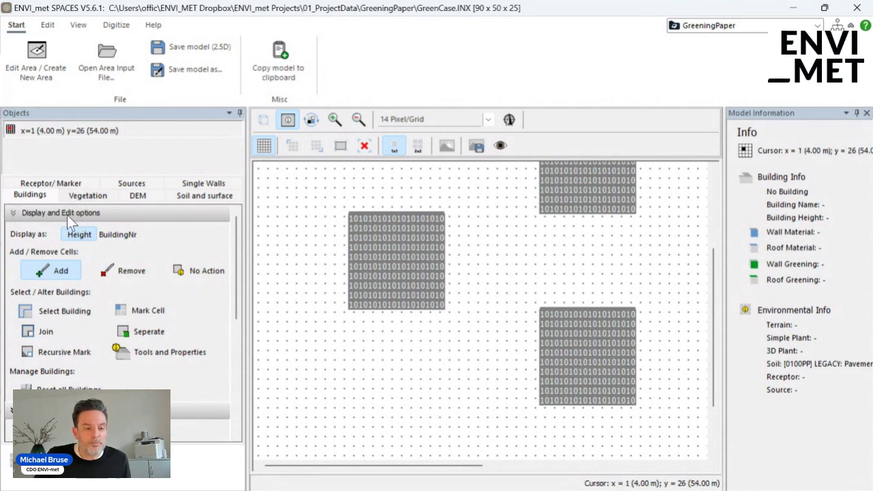
{"action": "left_click", "coordinate": [38, 193]}
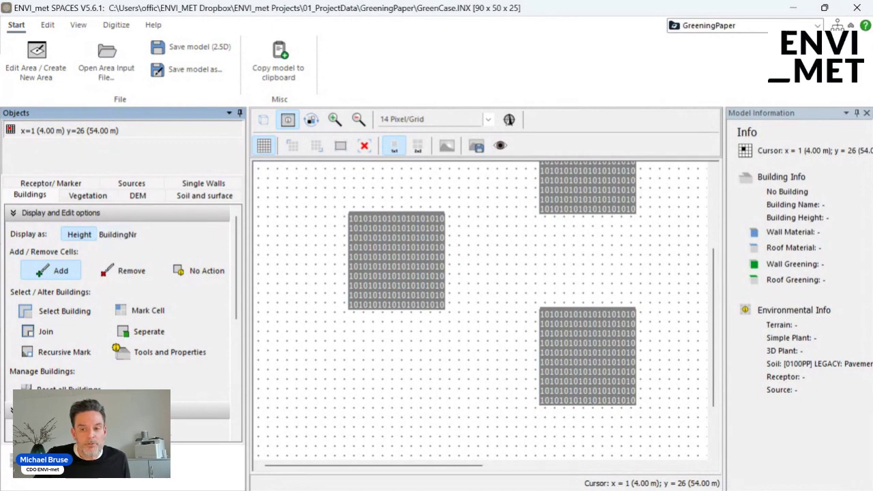
{"action": "key", "text": "ctrl+F1"}
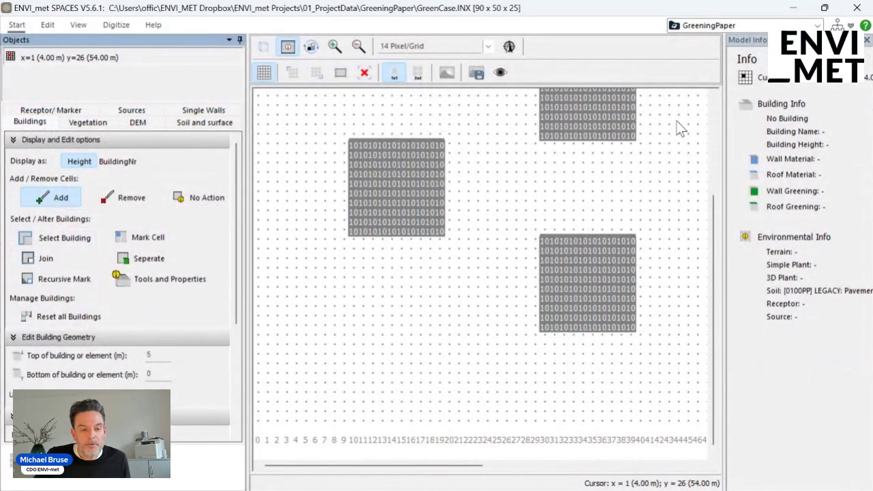
{"action": "left_click", "coordinate": [79, 164]}
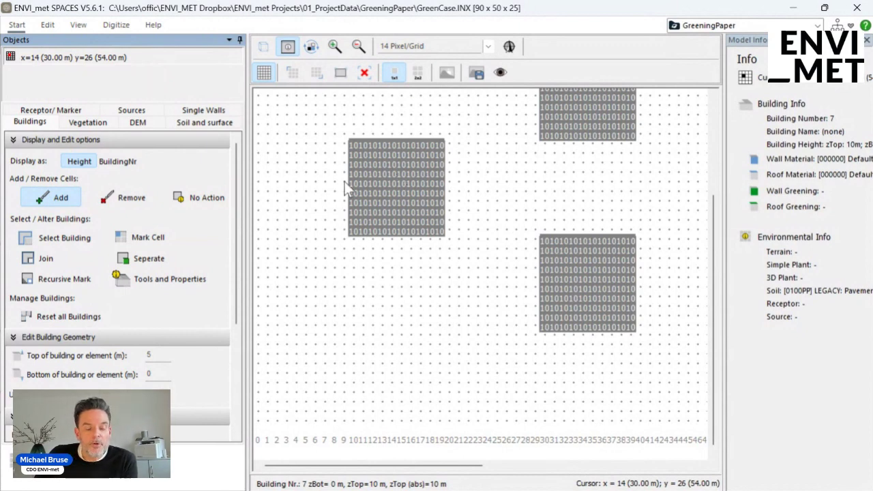
Display the building cells by building number and examine the numbering across the whole model
{"action": "left_click", "coordinate": [120, 161]}
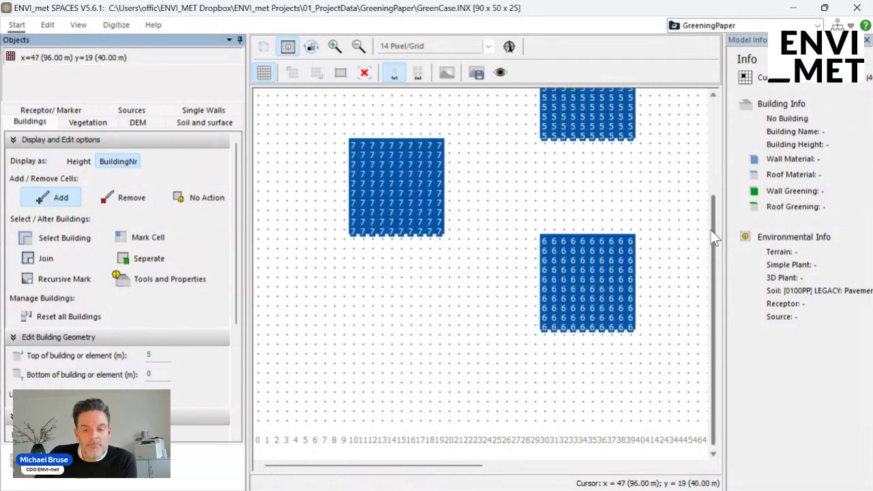
{"action": "left_click_drag", "start_coordinate": [712, 230], "coordinate": [718, 163]}
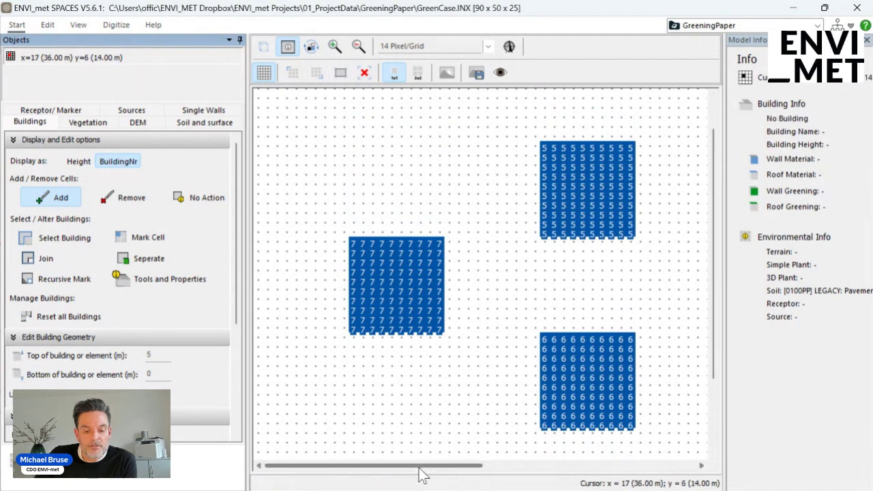
{"action": "left_click_drag", "start_coordinate": [422, 464], "coordinate": [609, 462]}
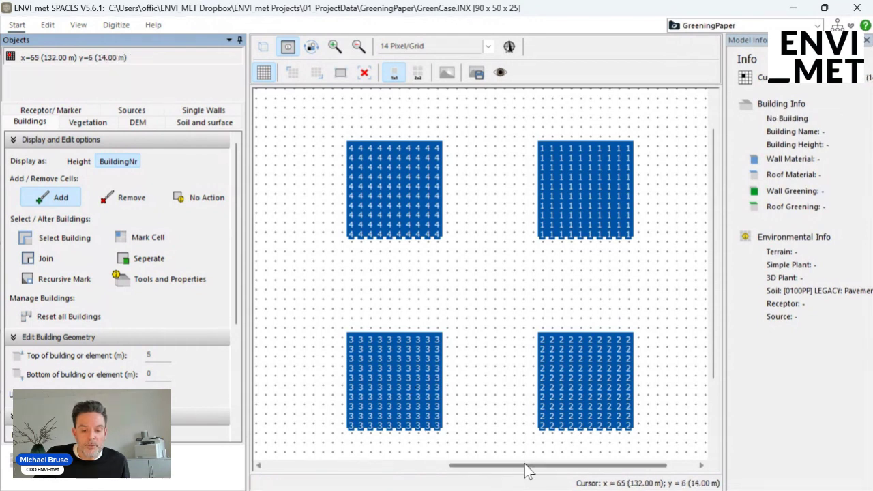
{"action": "left_click_drag", "start_coordinate": [527, 469], "coordinate": [335, 469]}
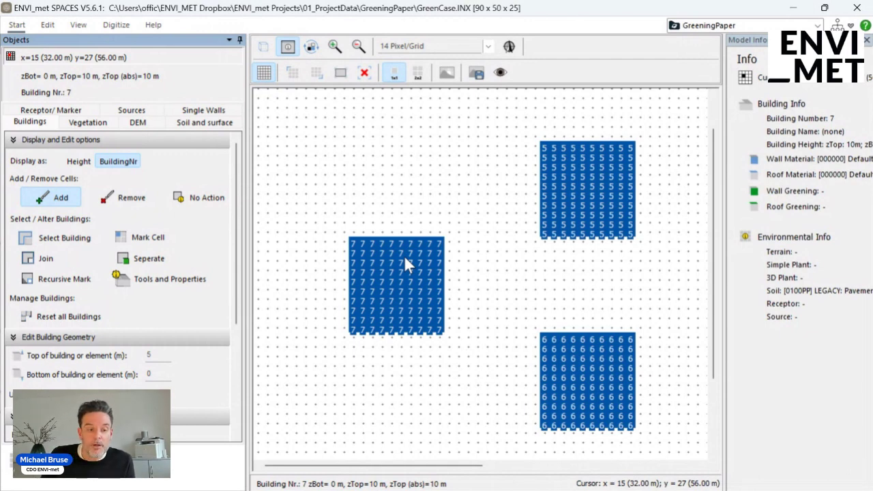
Mark the upper five rows of cells in building 7 and separate them into their own building
{"action": "left_click", "coordinate": [61, 240]}
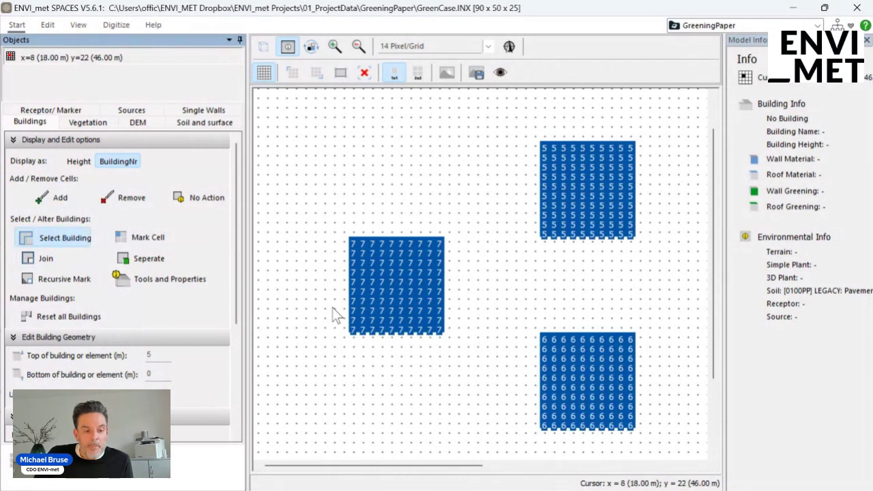
{"action": "left_click", "coordinate": [140, 237]}
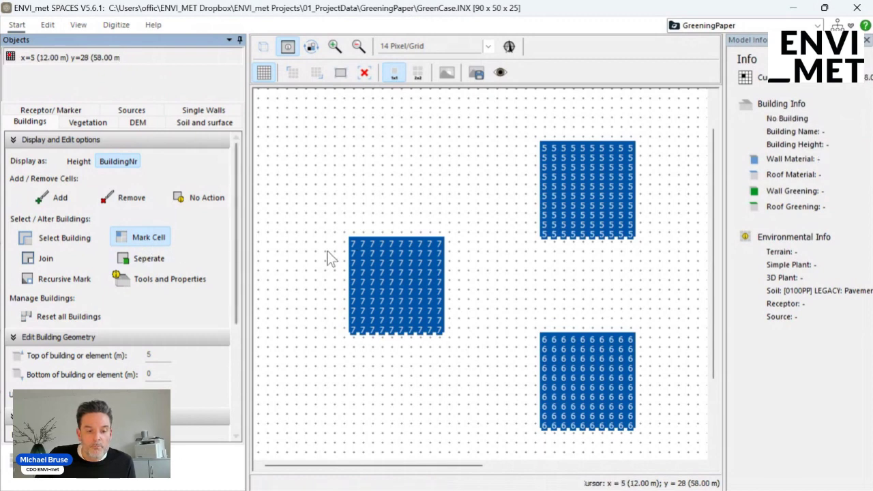
{"action": "mouse_move", "coordinate": [355, 242]}
{"action": "left_mouse_down"}
{"action": "mouse_move", "coordinate": [433, 240]}
{"action": "mouse_move", "coordinate": [441, 253]}
{"action": "mouse_move", "coordinate": [436, 283]}
{"action": "mouse_move", "coordinate": [355, 280]}
{"action": "mouse_move", "coordinate": [354, 253]}
{"action": "mouse_move", "coordinate": [425, 253]}
{"action": "mouse_move", "coordinate": [424, 266]}
{"action": "mouse_move", "coordinate": [427, 259]}
{"action": "mouse_move", "coordinate": [366, 264]}
{"action": "mouse_move", "coordinate": [416, 272]}
{"action": "left_mouse_up"}
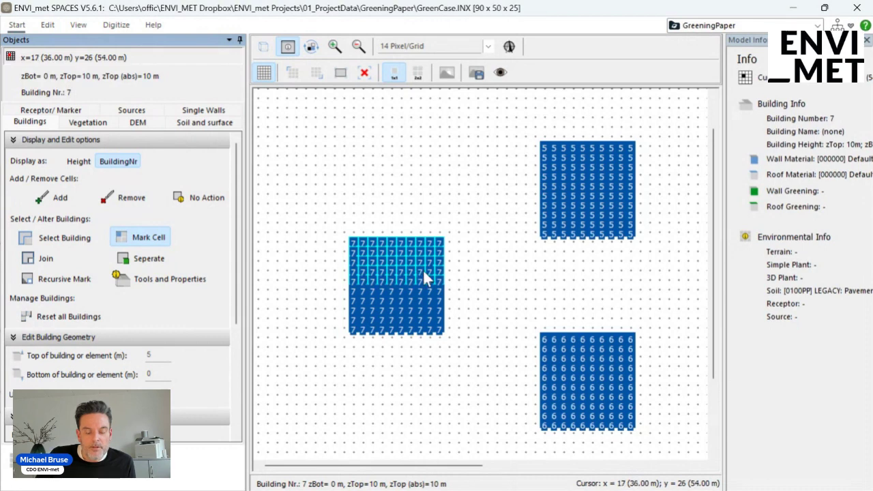
{"action": "left_click", "coordinate": [134, 260]}
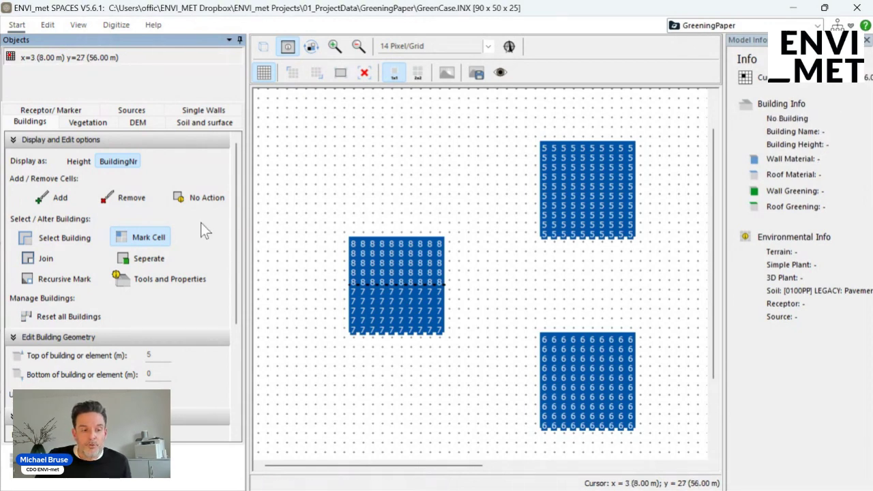
Try to join the split building again after recursively marking only its upper part
{"action": "left_click", "coordinate": [53, 277]}
{"action": "left_click", "coordinate": [402, 250]}
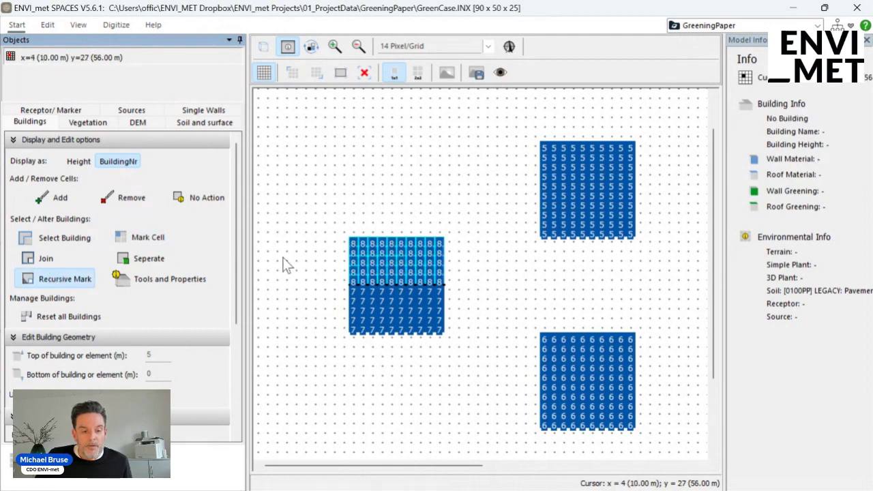
{"action": "left_click", "coordinate": [41, 261]}
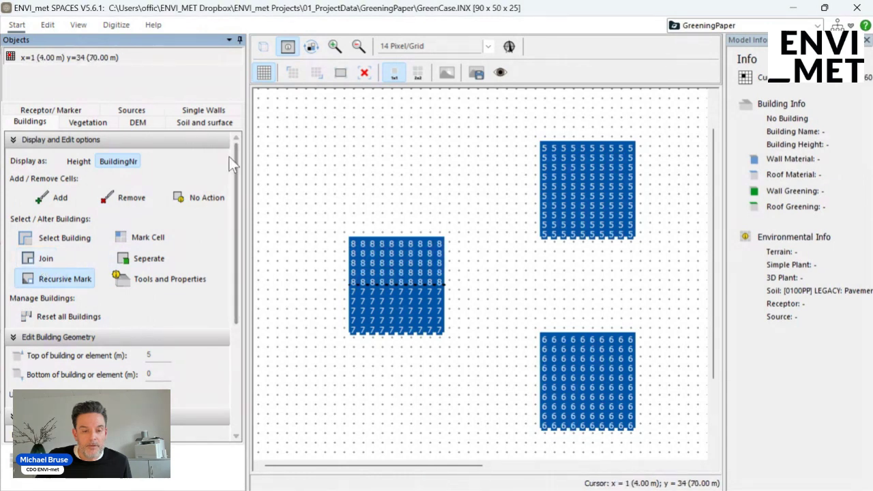
{"action": "left_click", "coordinate": [338, 48]}
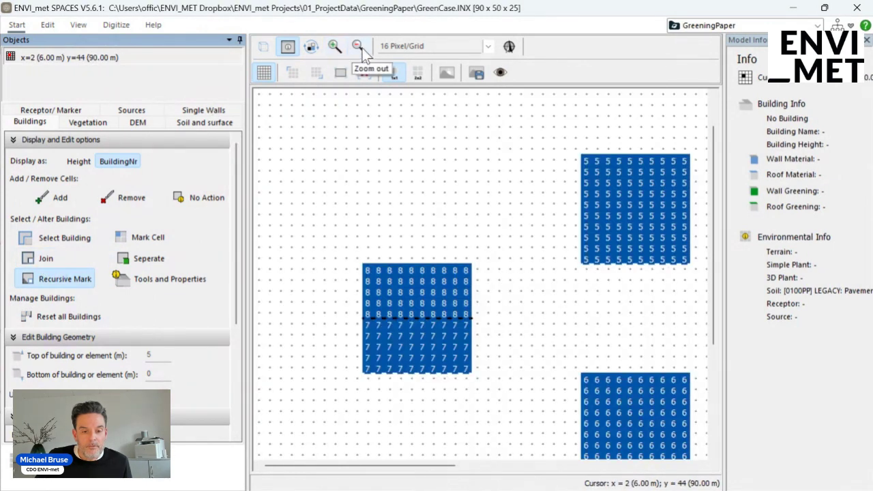
{"action": "left_click", "coordinate": [358, 46]}
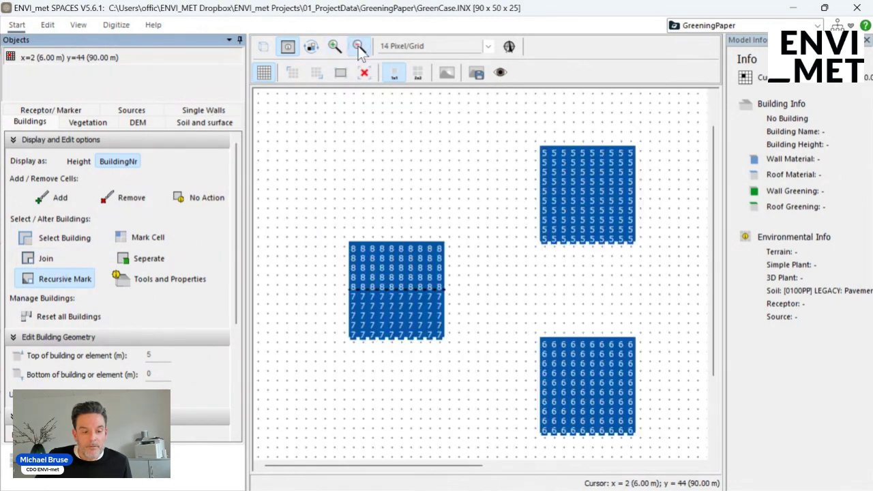
{"action": "left_click", "coordinate": [45, 262]}
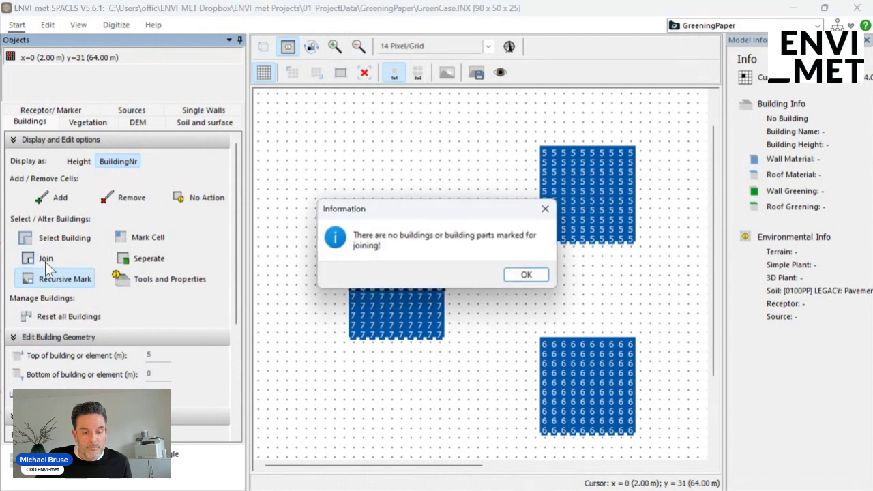
{"action": "left_click", "coordinate": [527, 275]}
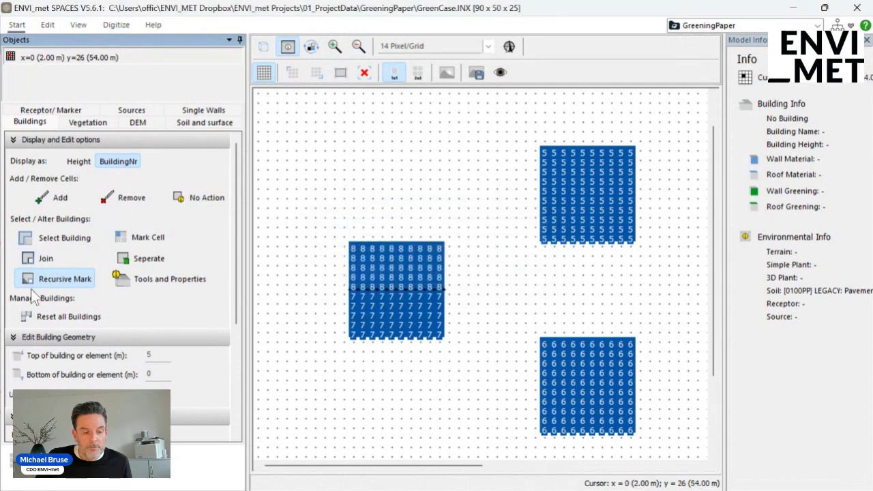
Recursively mark both the upper and lower parts of the split building and join them into one building
{"action": "left_click", "coordinate": [386, 265]}
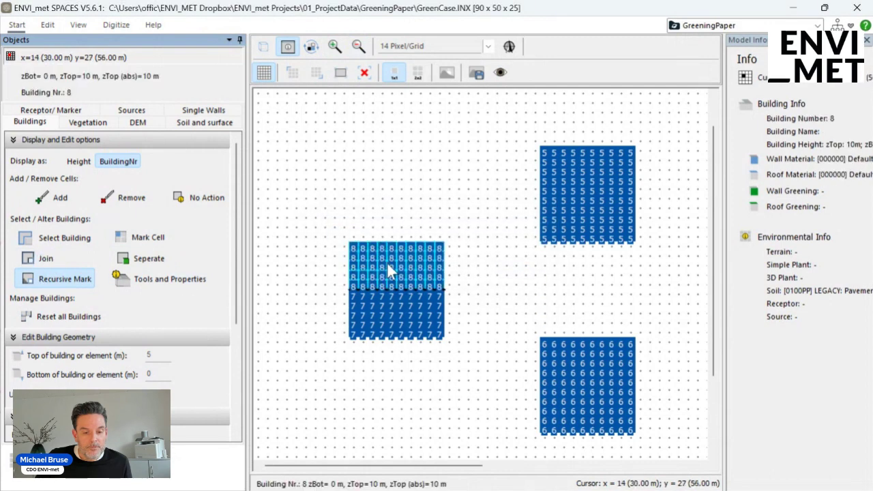
{"action": "left_click", "coordinate": [408, 331]}
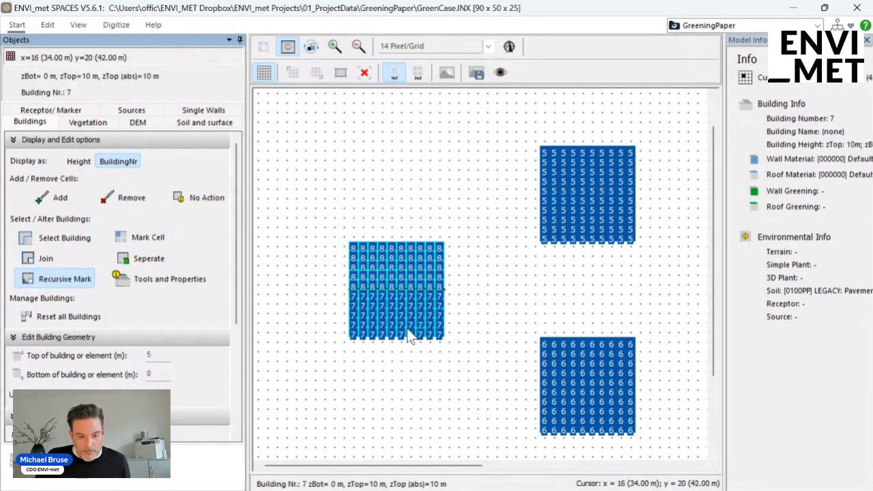
{"action": "left_click", "coordinate": [37, 258]}
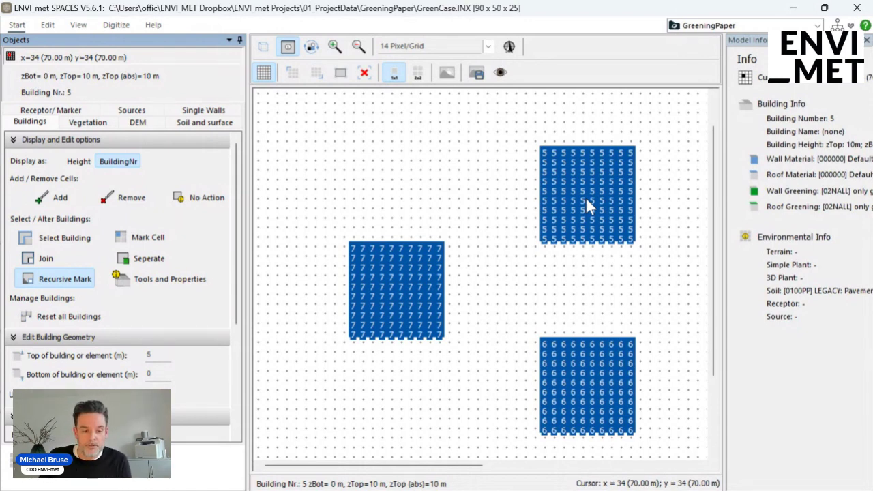
Examine the wall and roof materials and greenings assigned to the individual buildings across the 2D model
{"action": "left_click_drag", "start_coordinate": [232, 162], "coordinate": [248, 284]}
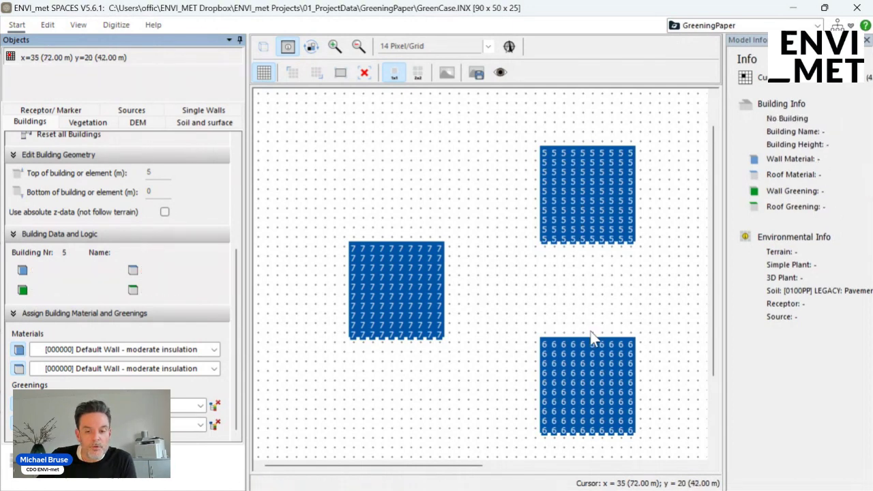
{"action": "left_click_drag", "start_coordinate": [459, 469], "coordinate": [582, 469]}
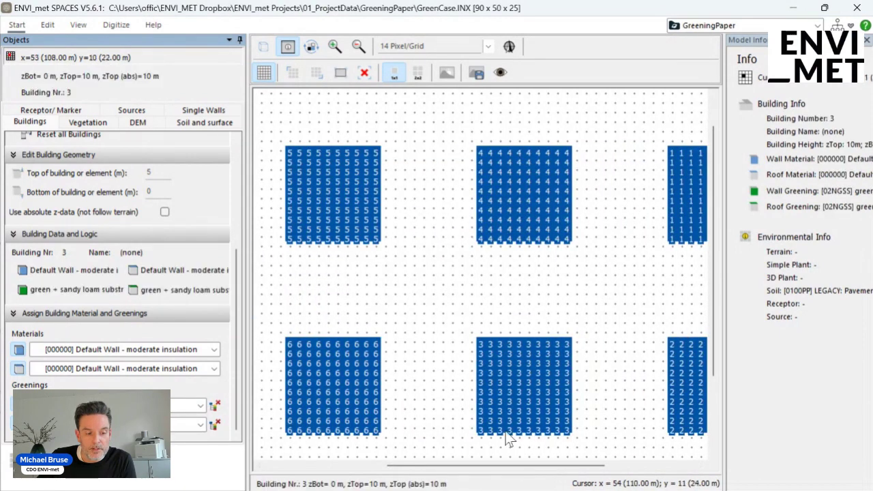
{"action": "left_click_drag", "start_coordinate": [503, 470], "coordinate": [410, 476]}
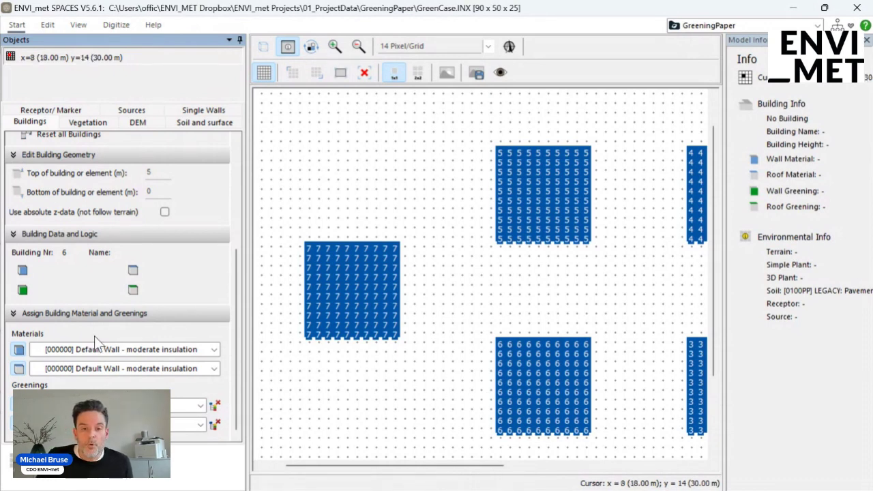
{"action": "left_click", "coordinate": [374, 248]}
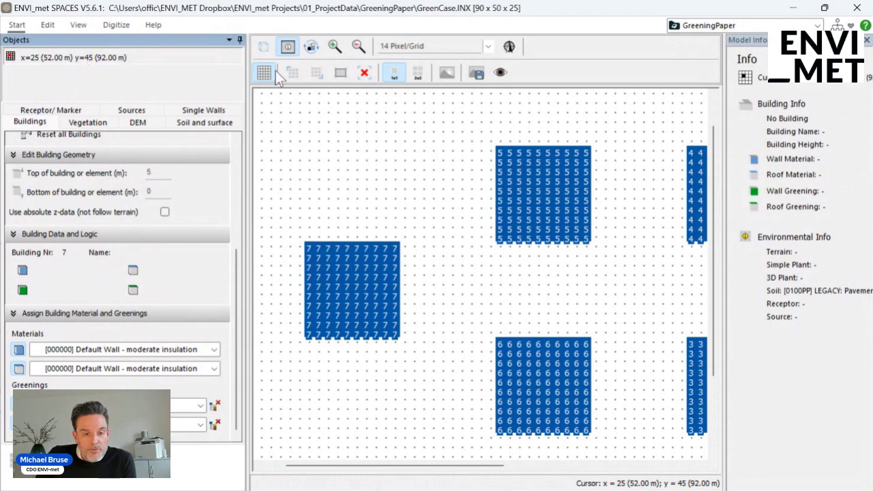
Inspect the green and non-green buildings in the 3D view up close, and return to the 2D plan
{"action": "left_click", "coordinate": [264, 49]}
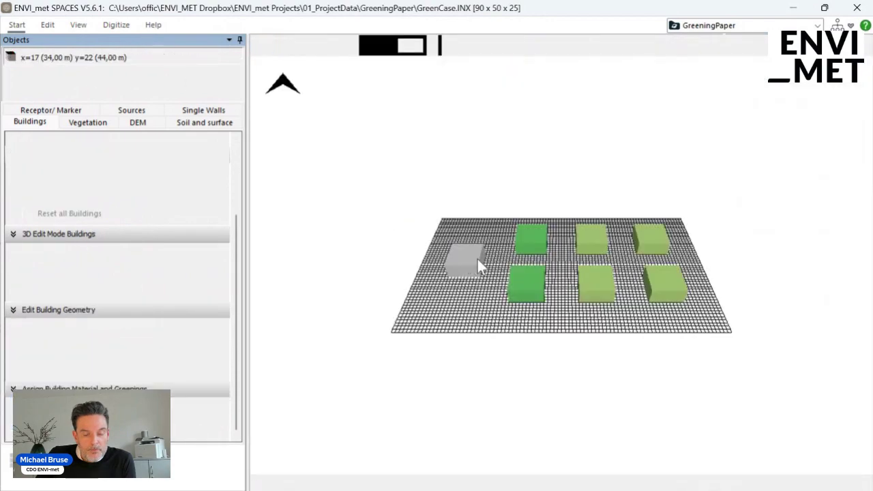
{"action": "scroll", "coordinate": [453, 265], "scroll_direction": "up", "scroll_amount": 4}
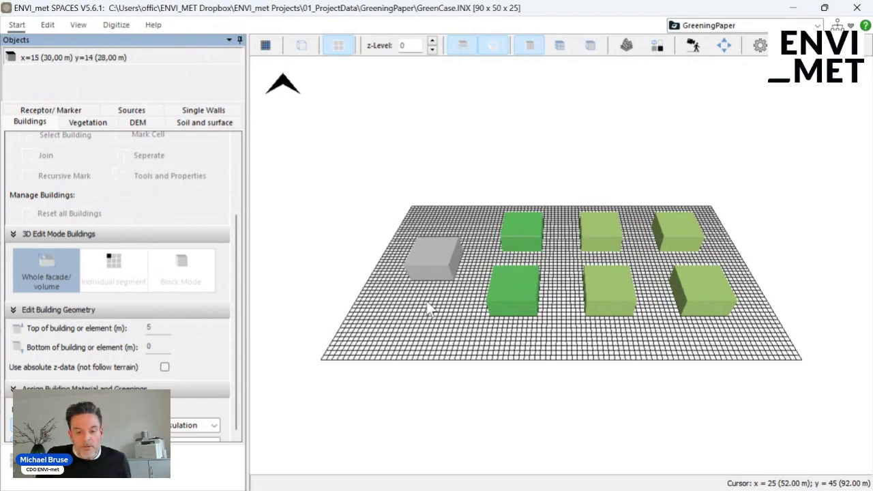
{"action": "left_click_drag", "start_coordinate": [448, 322], "coordinate": [455, 297]}
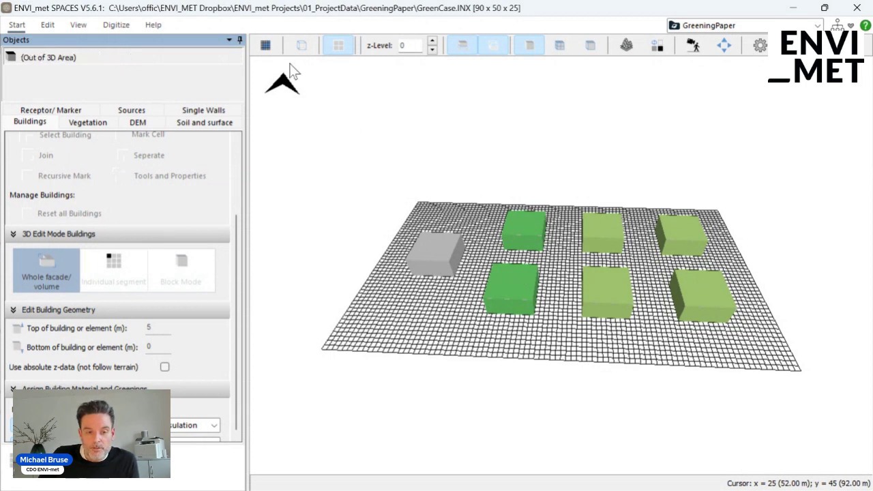
{"action": "left_click", "coordinate": [267, 47]}
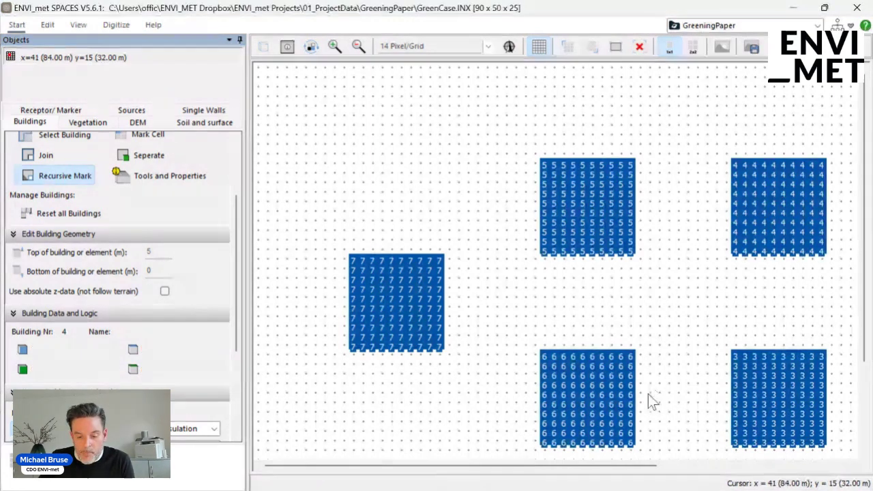
Show the model information with enough width to read the building and environmental details, and hide it again
{"action": "left_click_drag", "start_coordinate": [598, 468], "coordinate": [741, 469]}
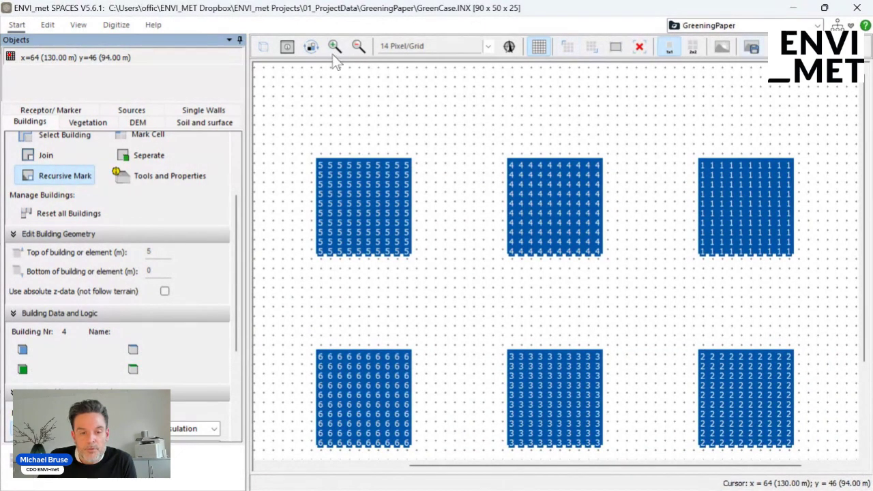
{"action": "left_click", "coordinate": [288, 44]}
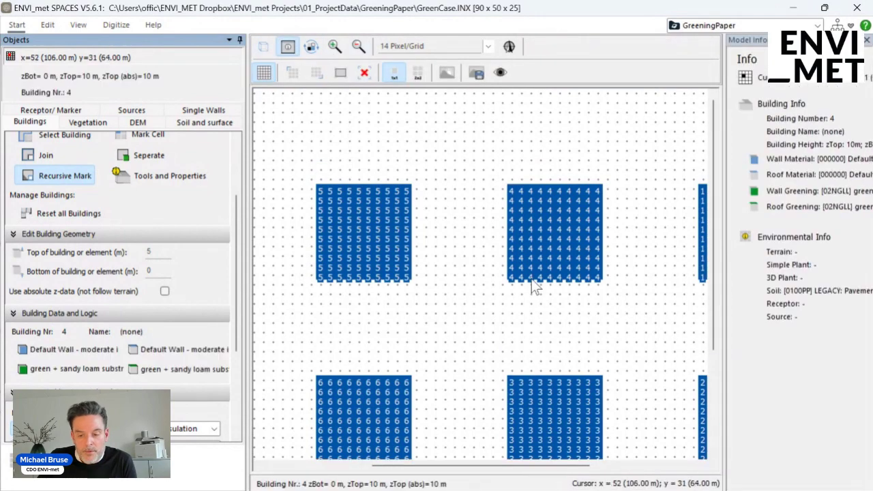
{"action": "left_click_drag", "start_coordinate": [568, 467], "coordinate": [696, 467]}
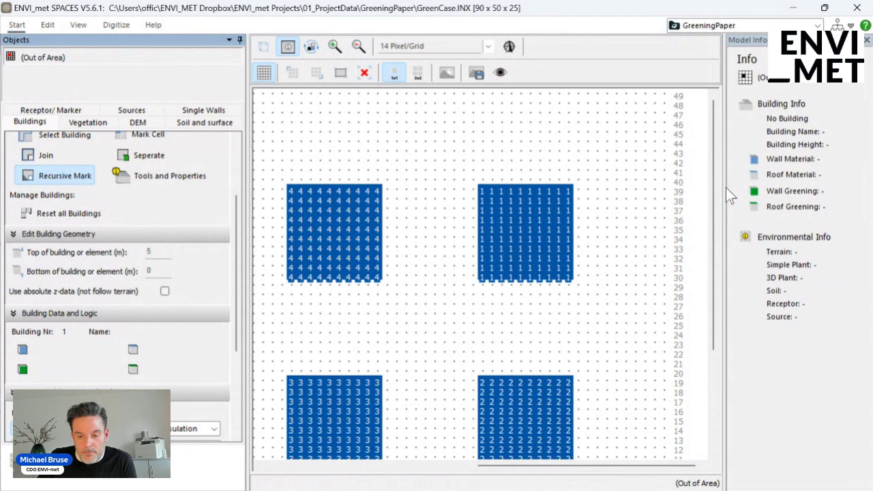
{"action": "left_click_drag", "start_coordinate": [725, 190], "coordinate": [626, 202]}
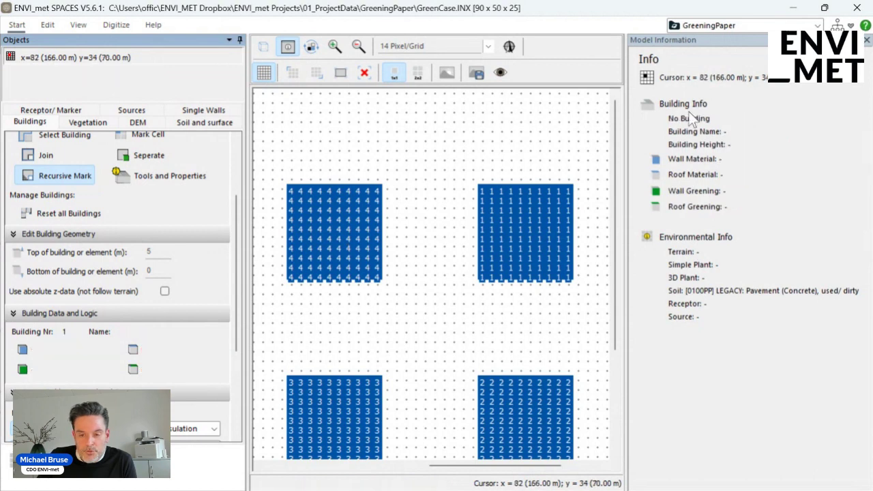
{"action": "left_click", "coordinate": [866, 41]}
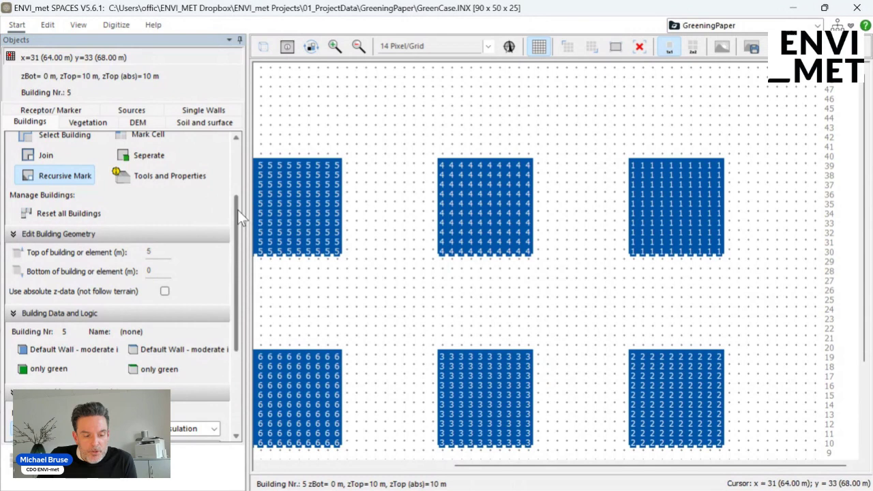
Choose a green + sandy loam substrate as the wall greening and apply the greenings to the recursively marked building 6
{"action": "scroll", "coordinate": [237, 218], "scroll_direction": "down", "scroll_amount": 3}
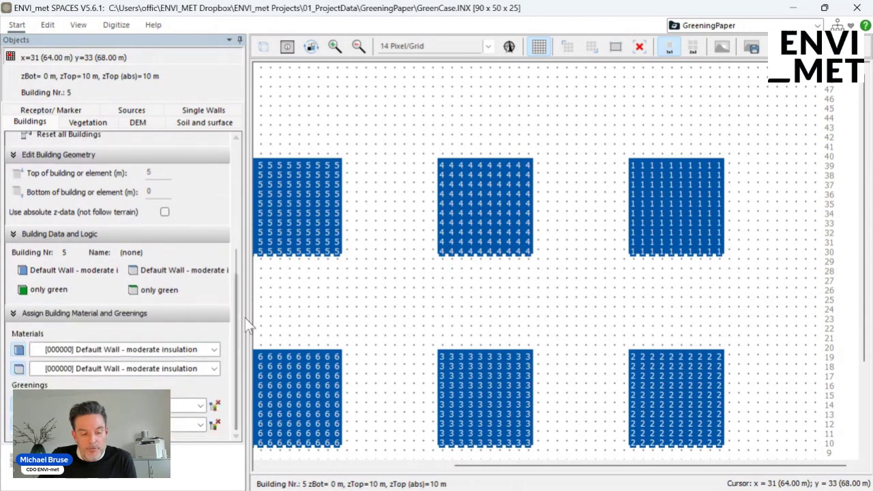
{"action": "scroll", "coordinate": [486, 464], "scroll_direction": "left", "scroll_amount": 3}
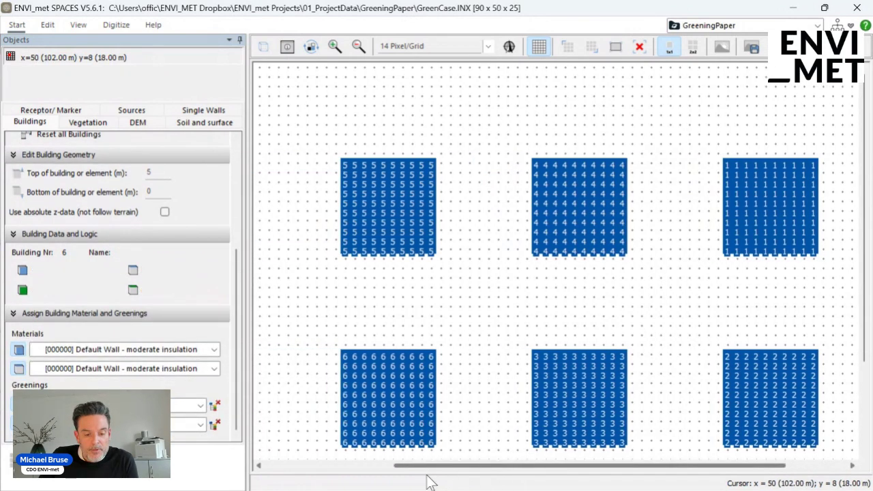
{"action": "left_click", "coordinate": [200, 406]}
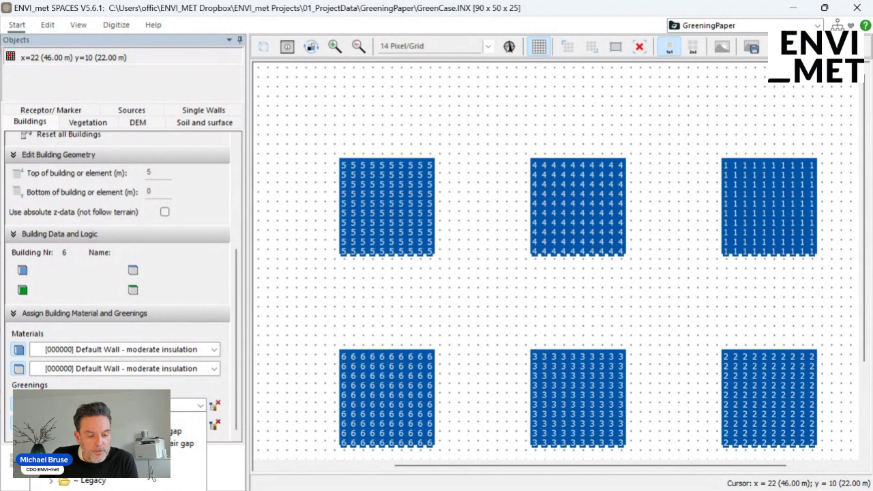
{"action": "scroll", "coordinate": [184, 450], "scroll_direction": "down", "scroll_amount": 3}
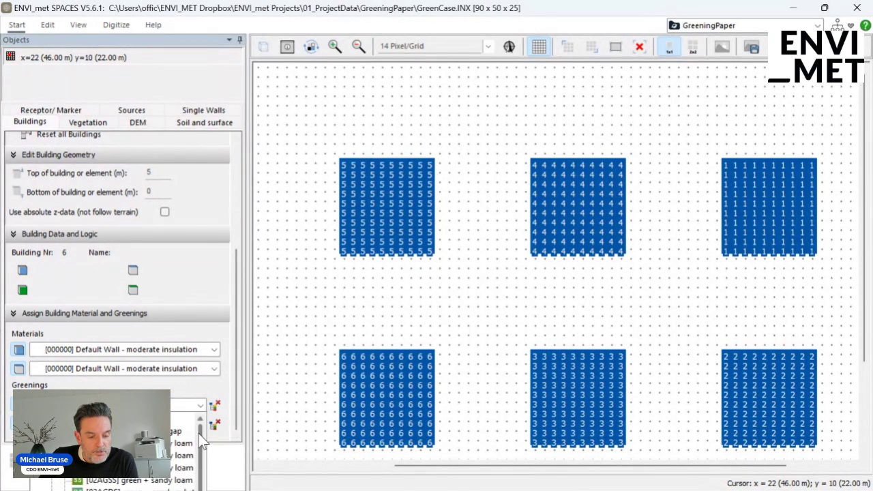
{"action": "scroll", "coordinate": [203, 463], "scroll_direction": "down", "scroll_amount": 1}
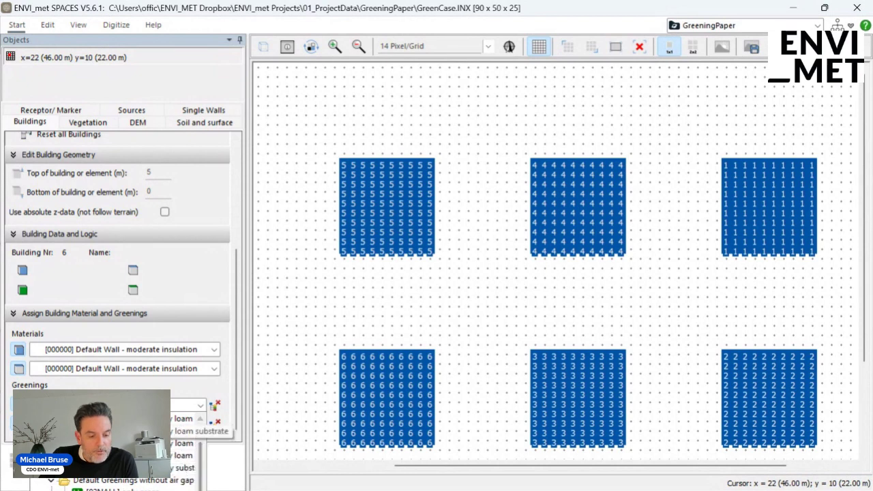
{"action": "left_click", "coordinate": [158, 432]}
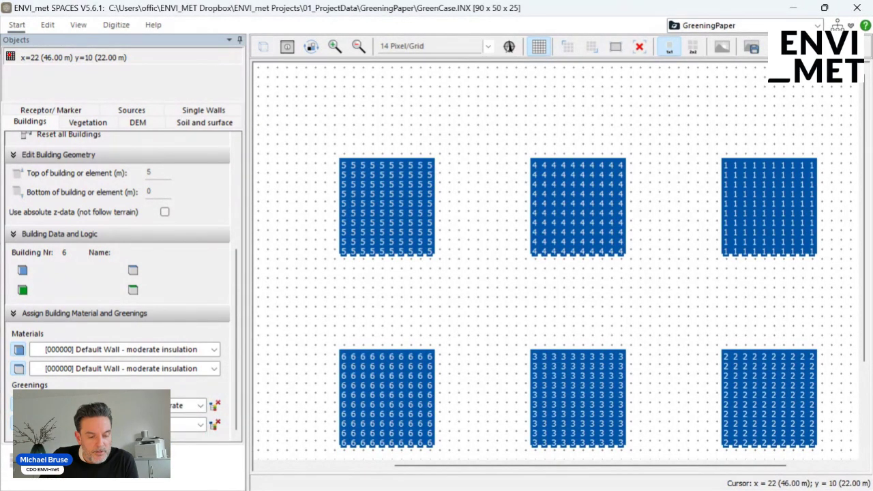
{"action": "mouse_move", "coordinate": [354, 367]}
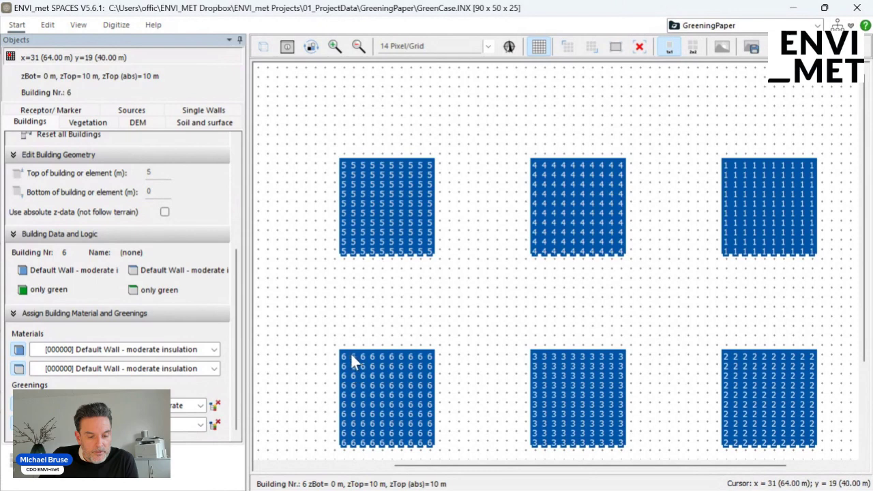
{"action": "left_click", "coordinate": [347, 357]}
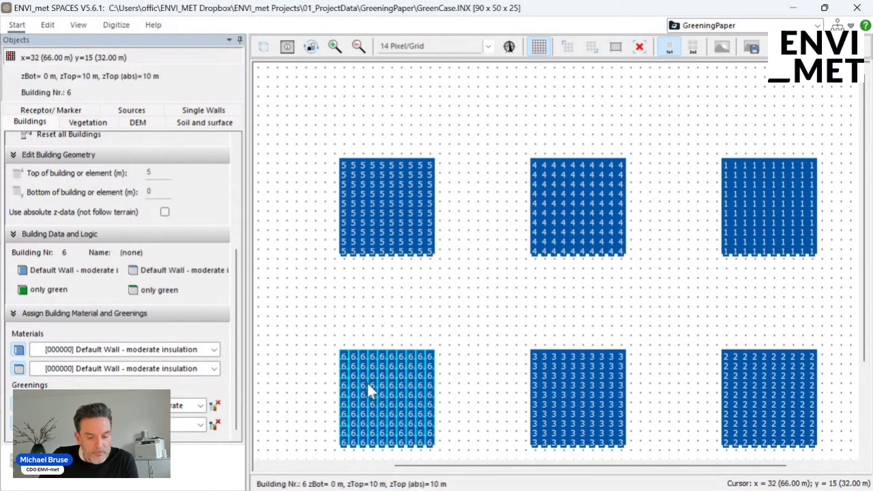
{"action": "right_click", "coordinate": [367, 384]}
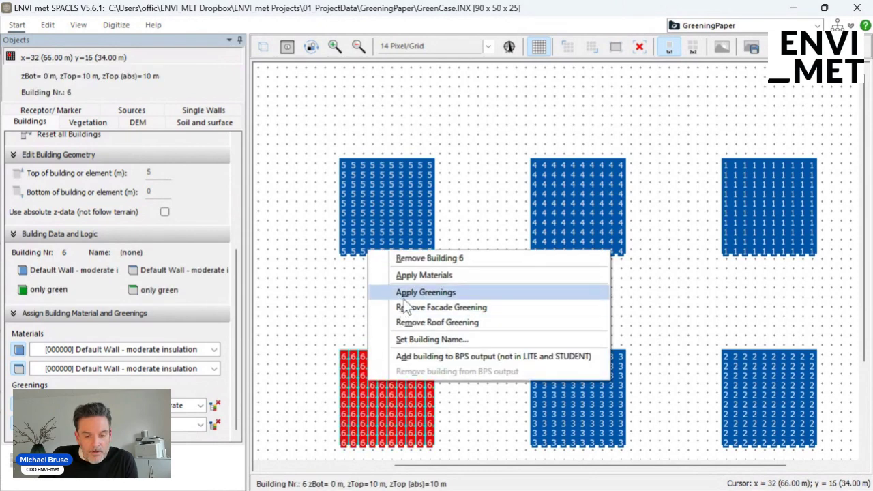
{"action": "left_click", "coordinate": [451, 294]}
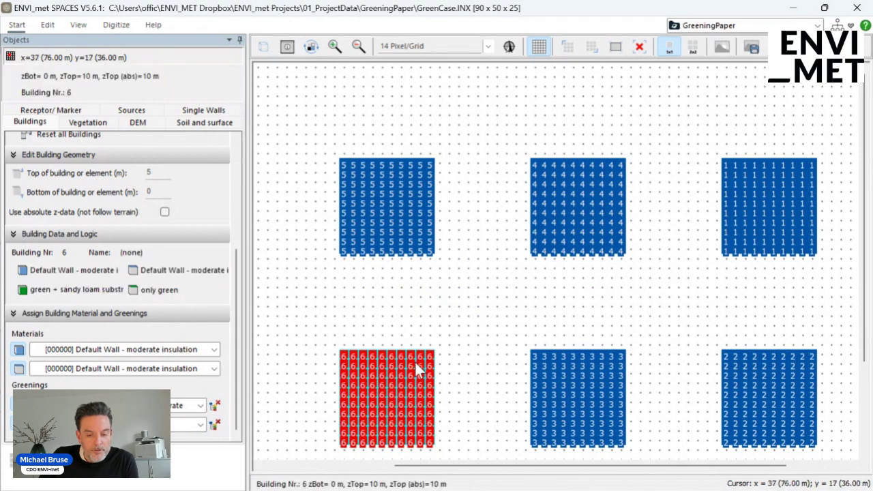
Inspect building 6 in the 3D view, recursively mark building 5 in the 2D plan, and compare the buildings in 3D again
{"action": "left_click", "coordinate": [262, 46]}
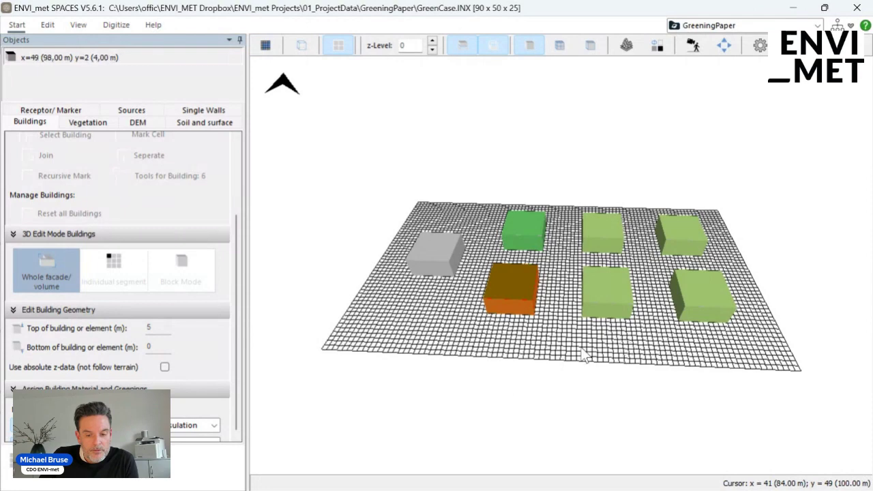
{"action": "left_click", "coordinate": [266, 46]}
{"action": "left_click", "coordinate": [597, 198]}
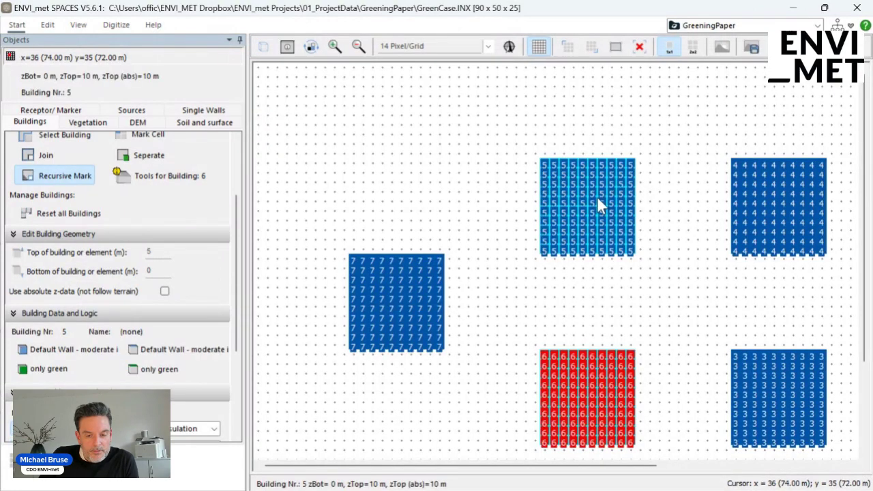
{"action": "left_click", "coordinate": [264, 46]}
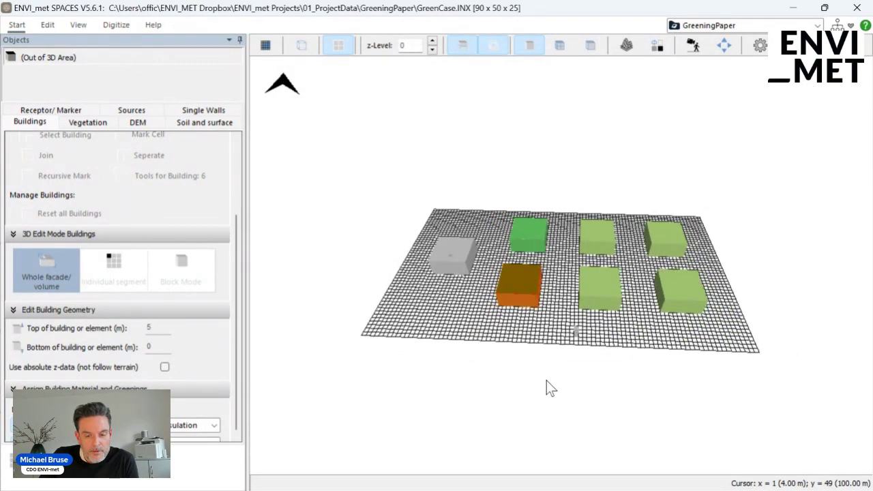
{"action": "scroll", "coordinate": [547, 382], "scroll_direction": "up", "scroll_amount": 3}
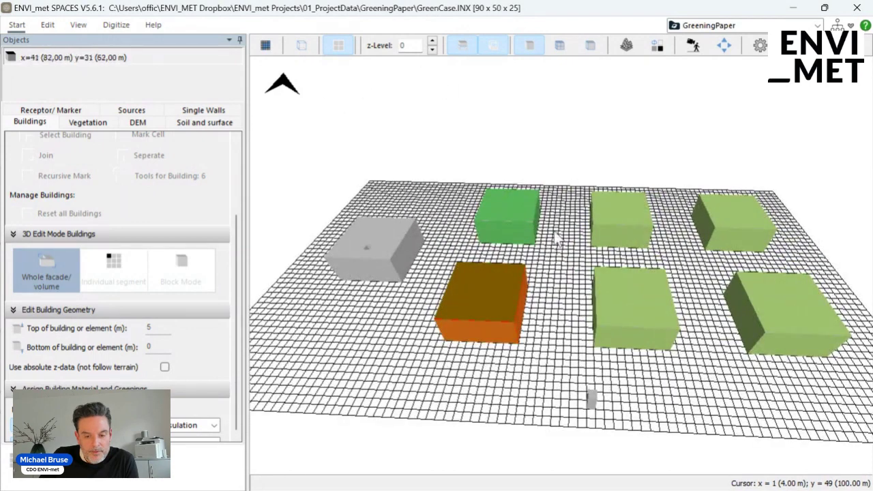
{"action": "left_click", "coordinate": [265, 45]}
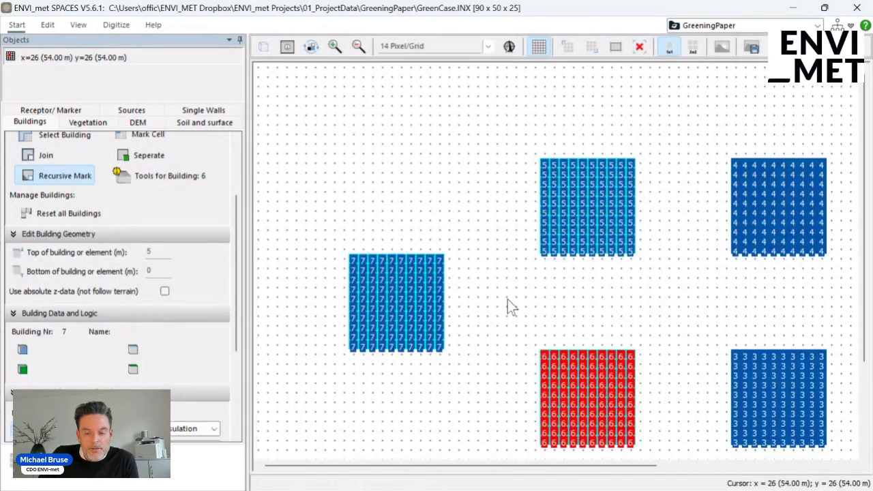
{"action": "left_click_drag", "start_coordinate": [497, 471], "coordinate": [537, 474]}
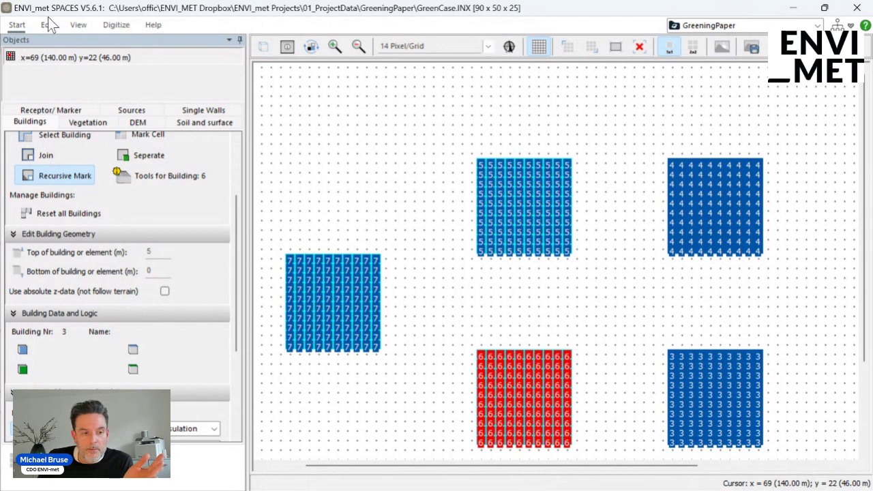
Recursively mark building 4 and select it as the active building for the building tools
{"action": "left_click", "coordinate": [22, 29]}
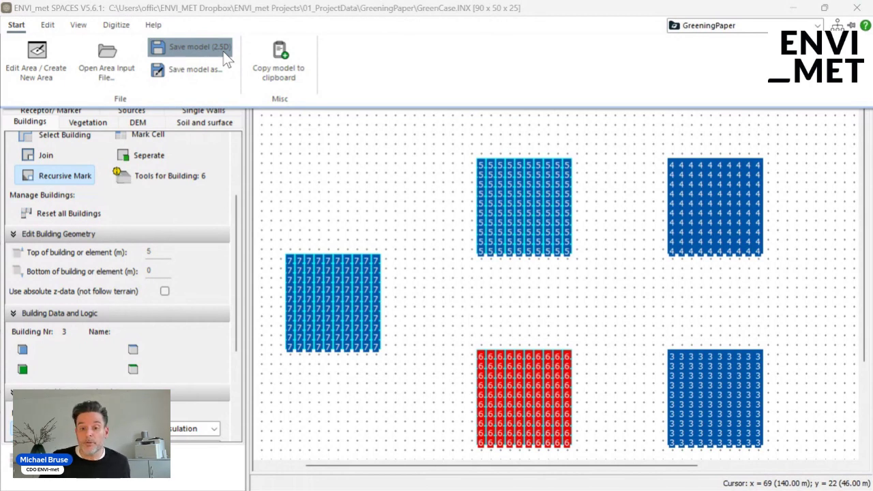
{"action": "left_click", "coordinate": [697, 194]}
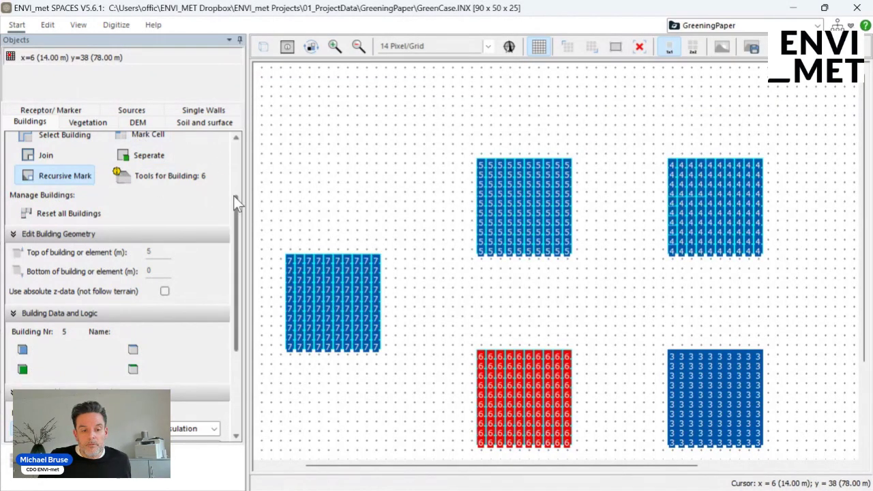
{"action": "left_click_drag", "start_coordinate": [233, 196], "coordinate": [234, 140]}
{"action": "left_click", "coordinate": [46, 239]}
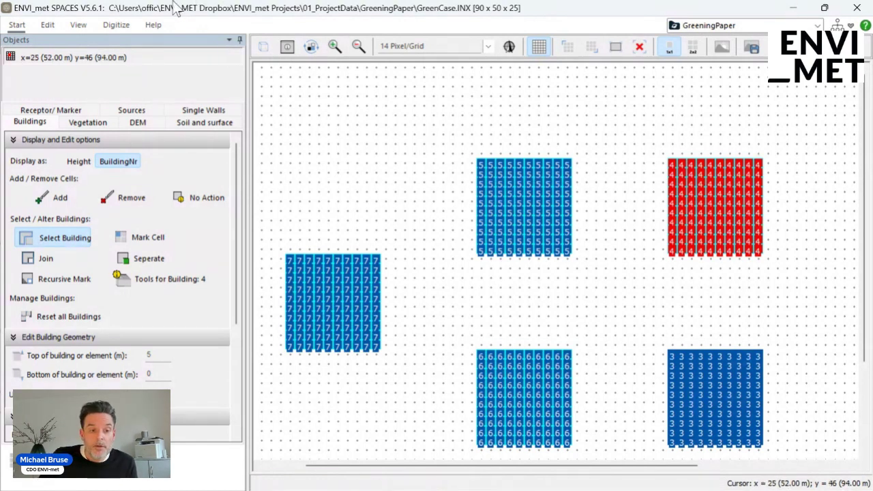
Convert the 2.5D model to Detailed Design mode and accept the conversion to 3D
{"action": "left_click", "coordinate": [48, 28]}
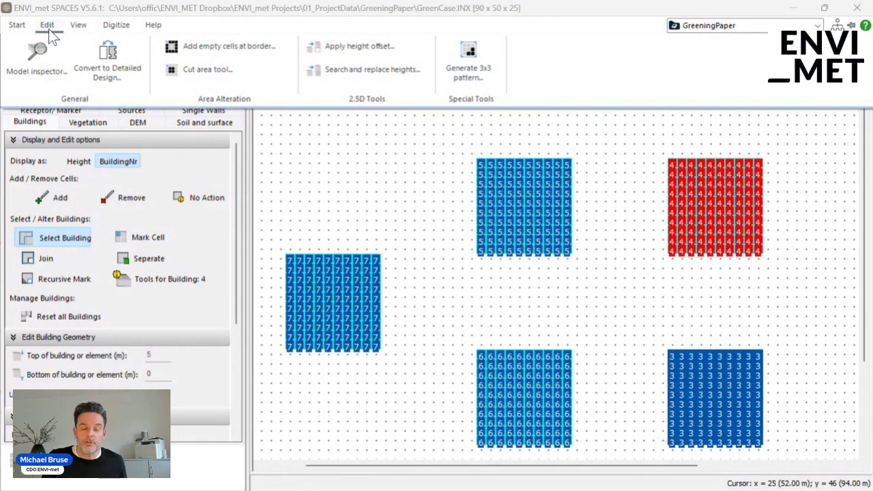
{"action": "left_click", "coordinate": [98, 48]}
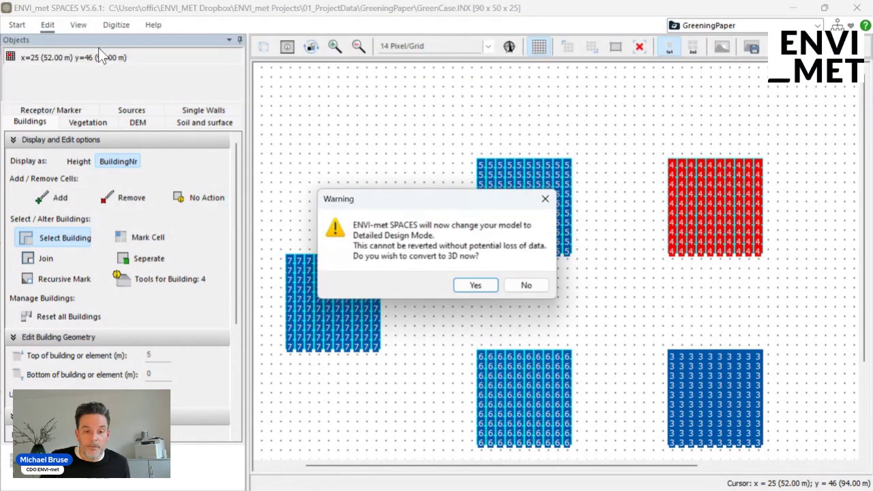
{"action": "left_click", "coordinate": [468, 288]}
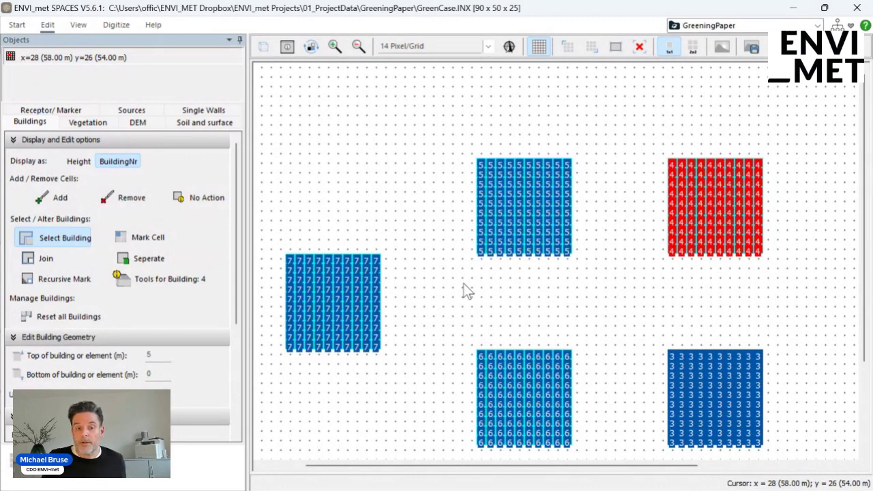
Show the converted model in the 3D view with the buildings displayed by height
{"action": "left_click", "coordinate": [265, 47]}
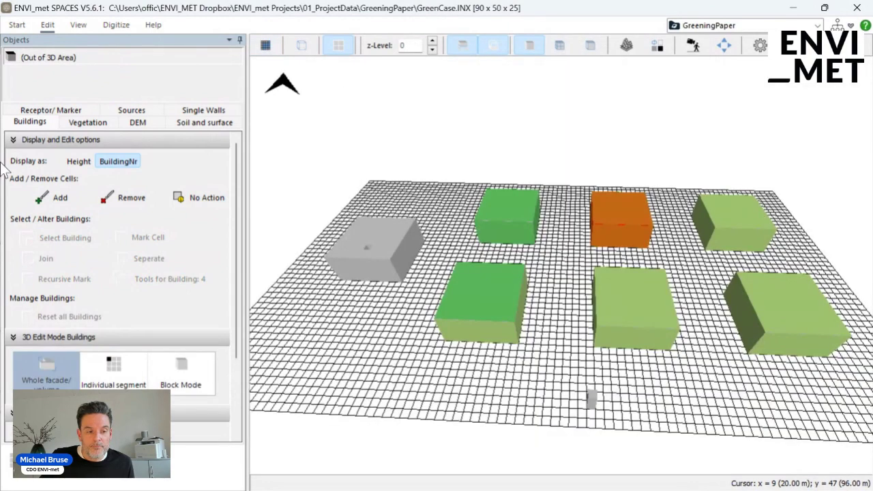
{"action": "left_click", "coordinate": [72, 162]}
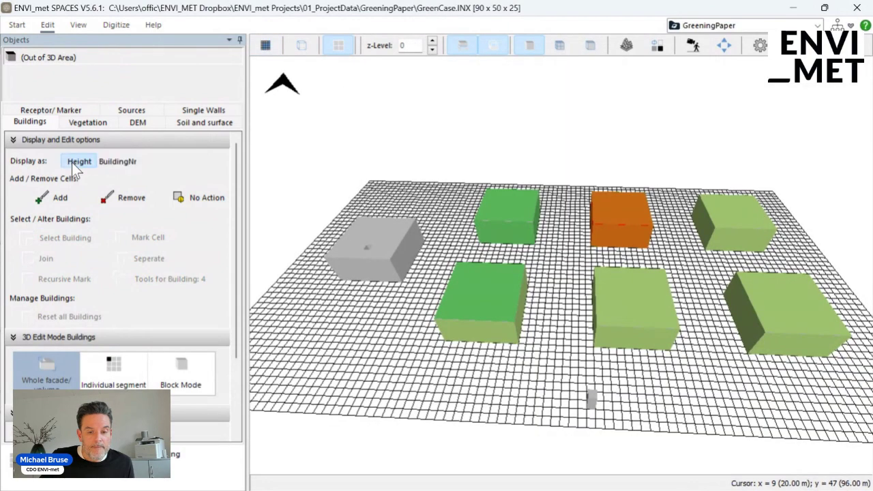
{"action": "left_click", "coordinate": [266, 45]}
{"action": "left_click", "coordinate": [266, 46]}
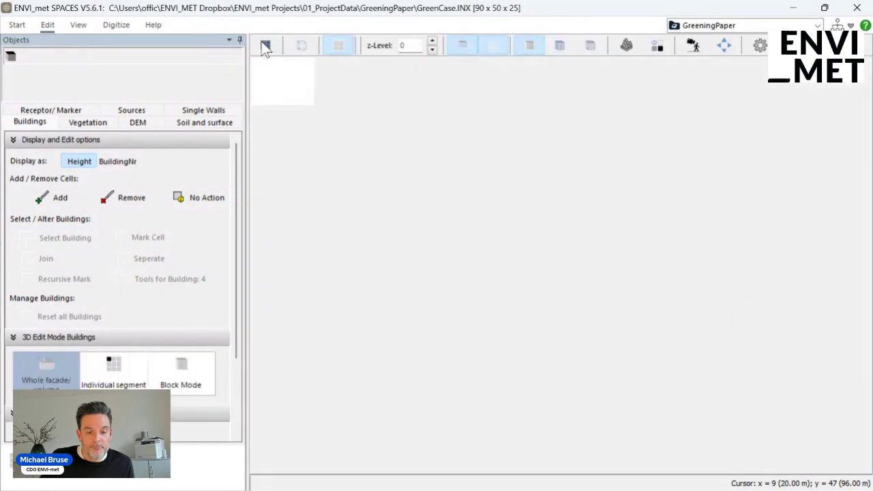
{"action": "scroll", "coordinate": [390, 205], "scroll_direction": "down", "scroll_amount": 3}
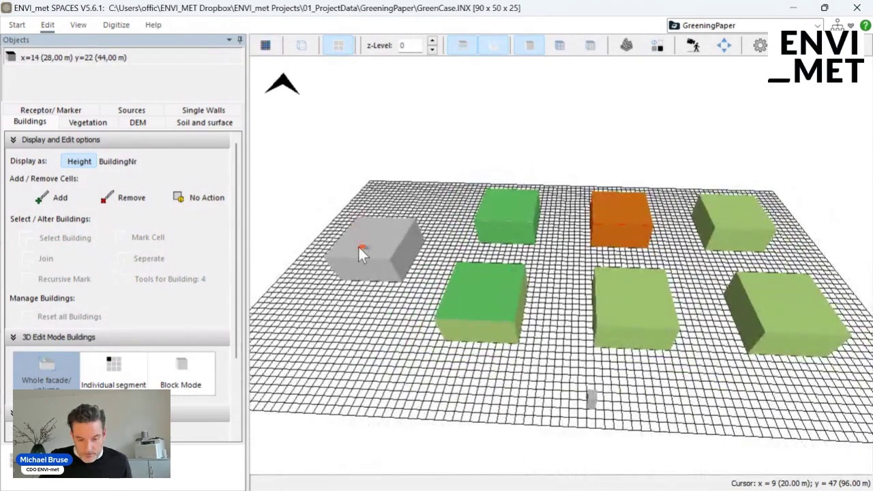
Turn on the edge outlines of the buildings and bring the facade of grey building 7 into close view
{"action": "left_click_drag", "start_coordinate": [369, 303], "coordinate": [418, 266]}
{"action": "scroll", "coordinate": [403, 232], "scroll_direction": "up", "scroll_amount": 2}
{"action": "scroll", "coordinate": [402, 228], "scroll_direction": "up", "scroll_amount": 2}
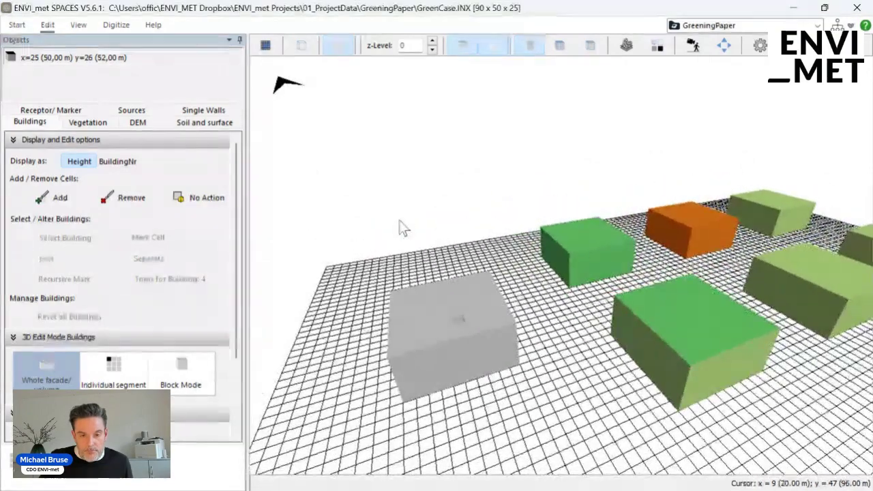
{"action": "left_click", "coordinate": [588, 44]}
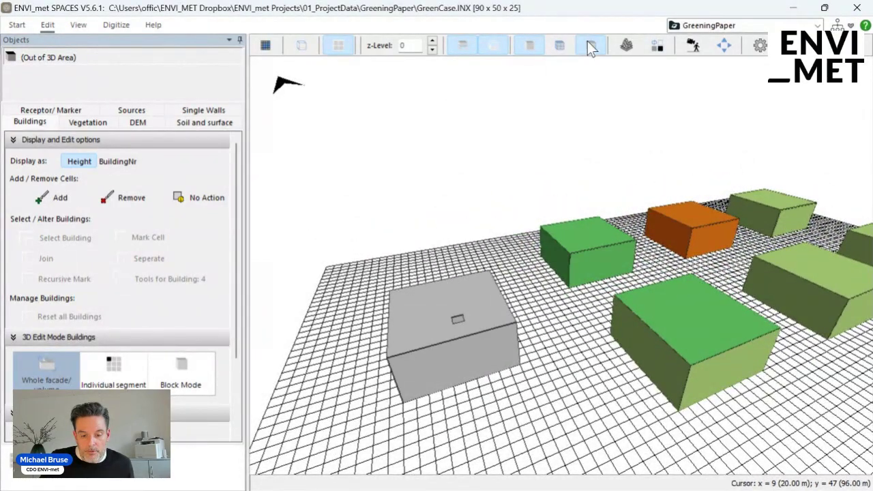
{"action": "left_click_drag", "start_coordinate": [544, 428], "coordinate": [532, 341]}
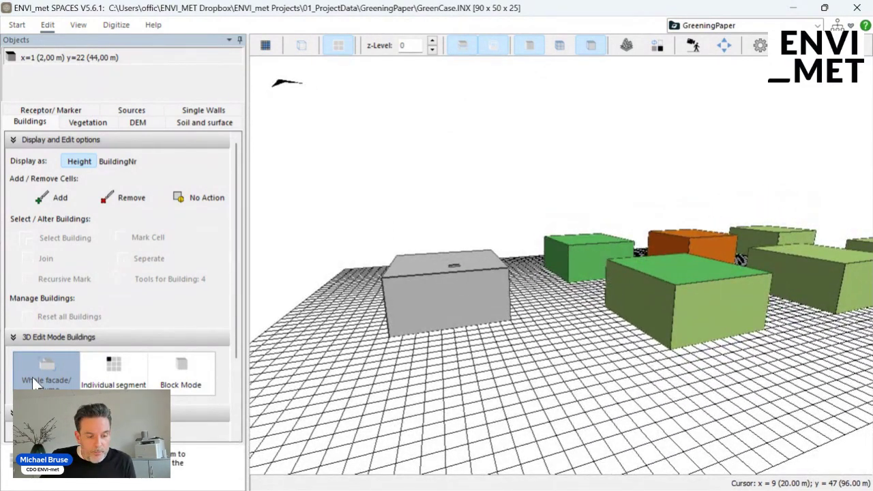
Switch 3D building editing to individual segments and choose Glass Bricks (one layered) as the wall material
{"action": "left_click", "coordinate": [124, 366]}
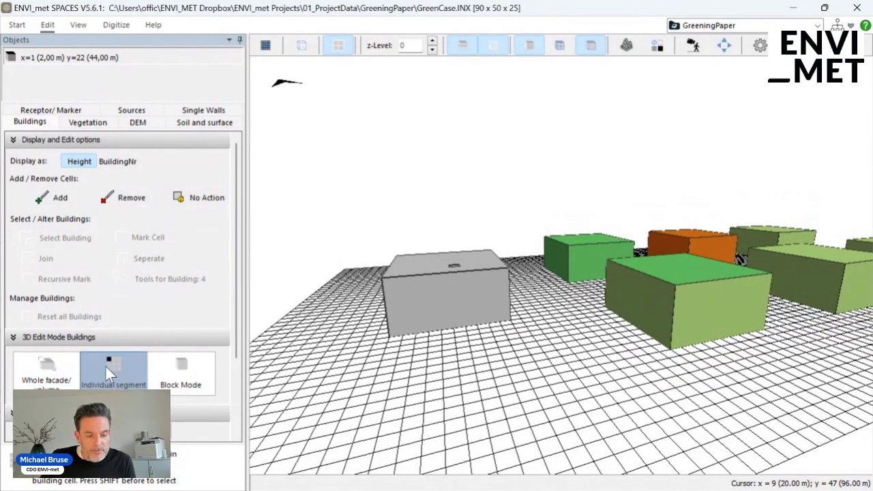
{"action": "left_click", "coordinate": [411, 285]}
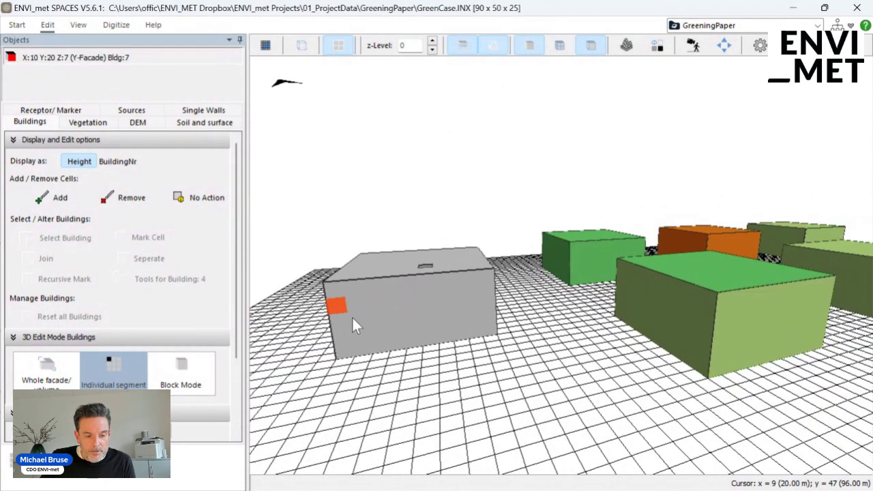
{"action": "left_click", "coordinate": [29, 138]}
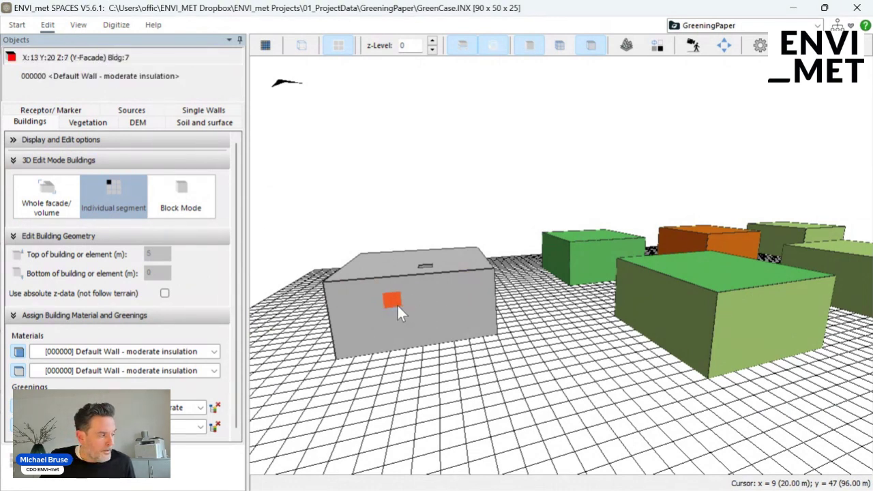
{"action": "left_click", "coordinate": [216, 356]}
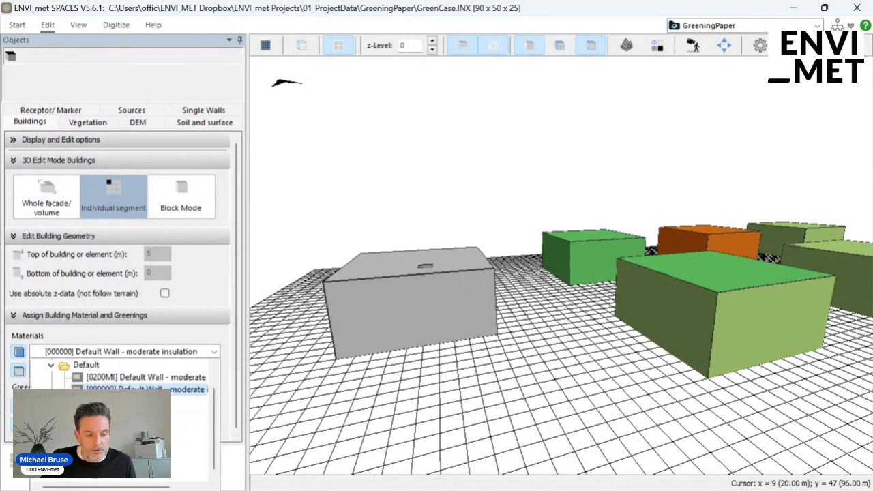
{"action": "scroll", "coordinate": [201, 403], "scroll_direction": "down", "scroll_amount": 3}
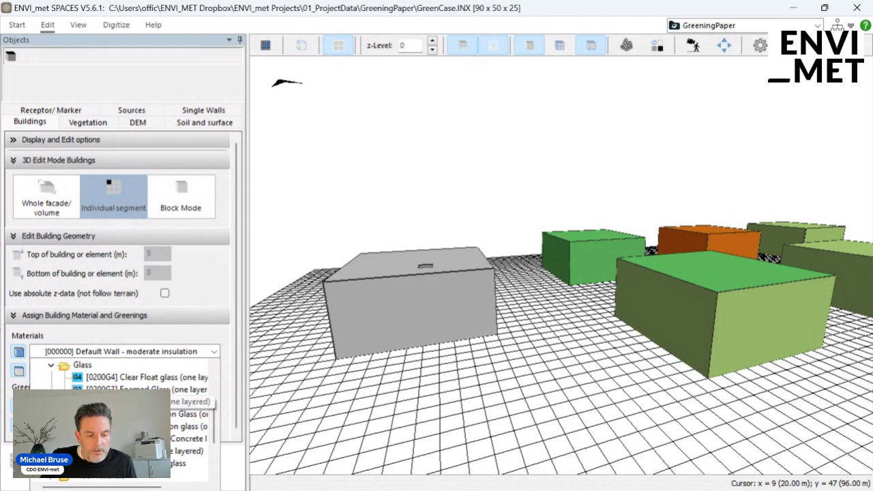
{"action": "left_click", "coordinate": [204, 402]}
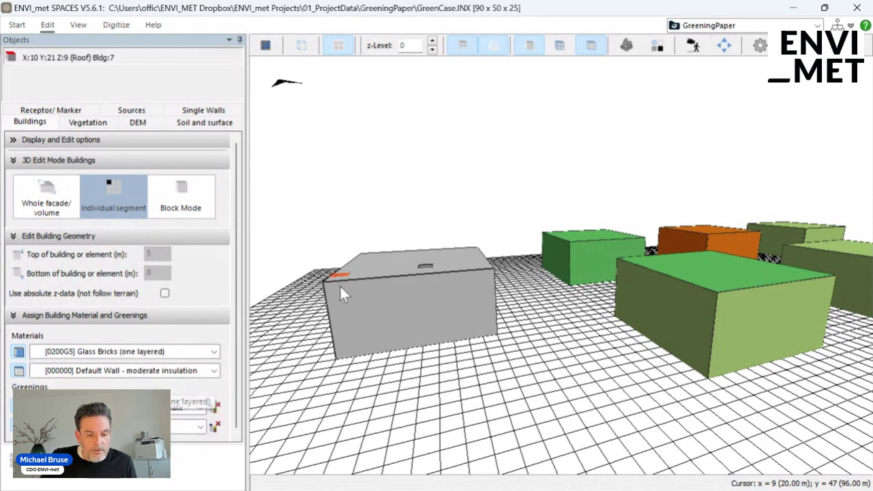
Select grey building 7 and switch its cell editing to Add
{"action": "left_click", "coordinate": [357, 303]}
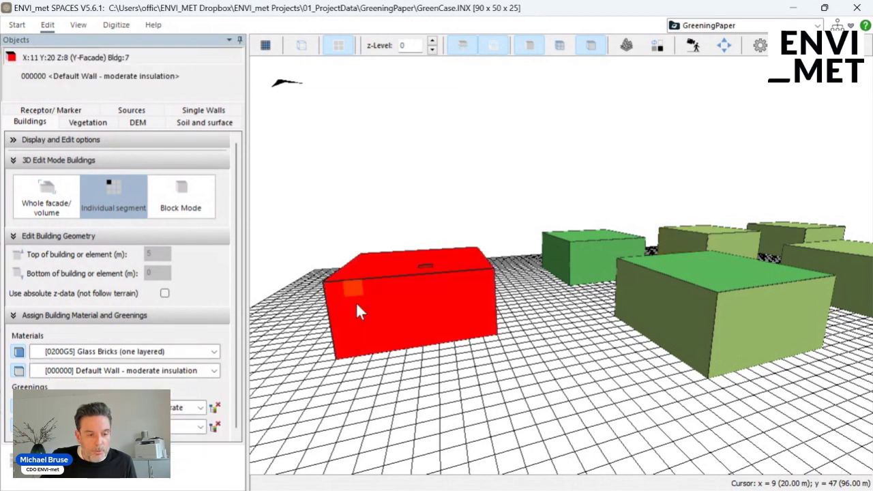
{"action": "left_click", "coordinate": [13, 140]}
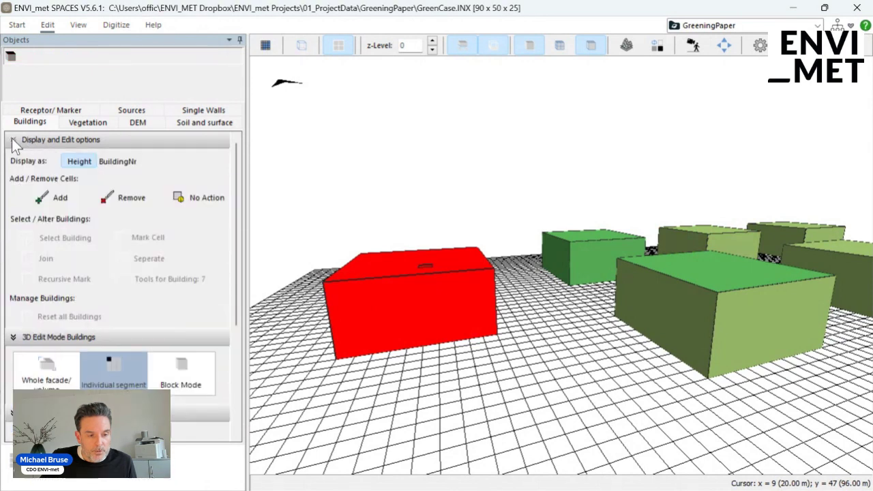
{"action": "left_click", "coordinate": [44, 199]}
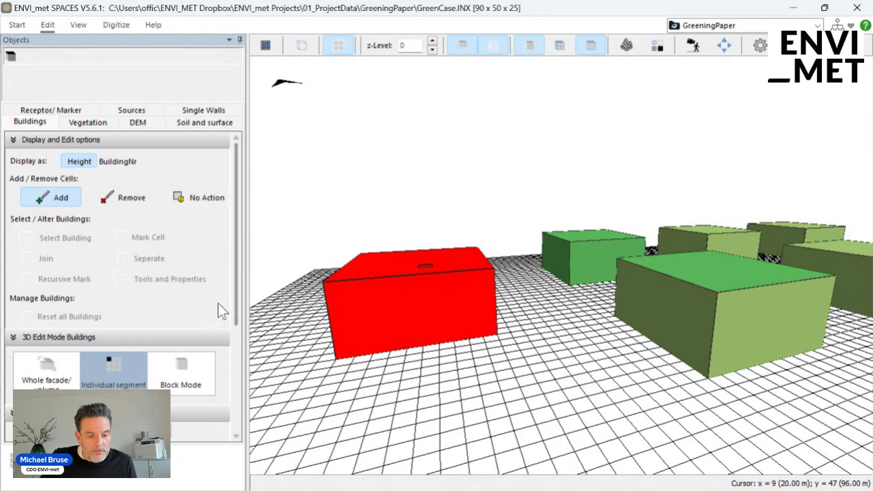
{"action": "left_click_drag", "start_coordinate": [236, 282], "coordinate": [233, 309]}
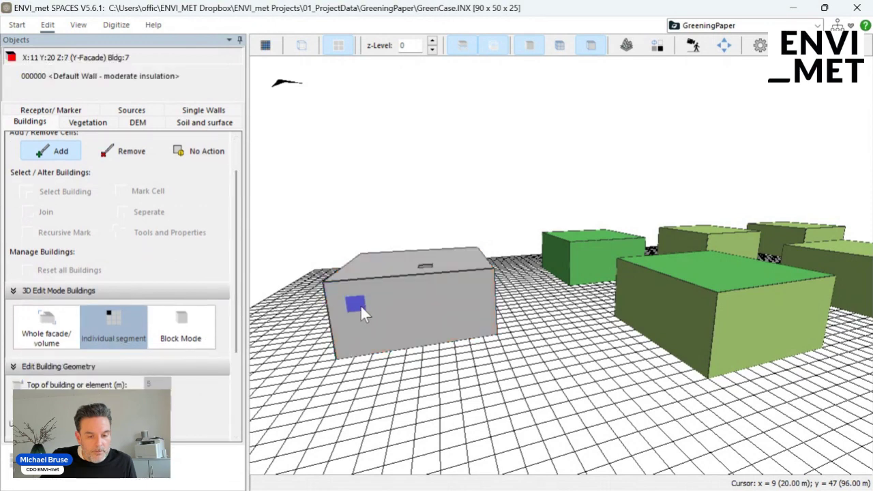
Apply Glass Bricks with the current wall greening to three adjacent segments on building 7's front facade
{"action": "left_click", "coordinate": [355, 304]}
{"action": "left_click", "coordinate": [382, 301]}
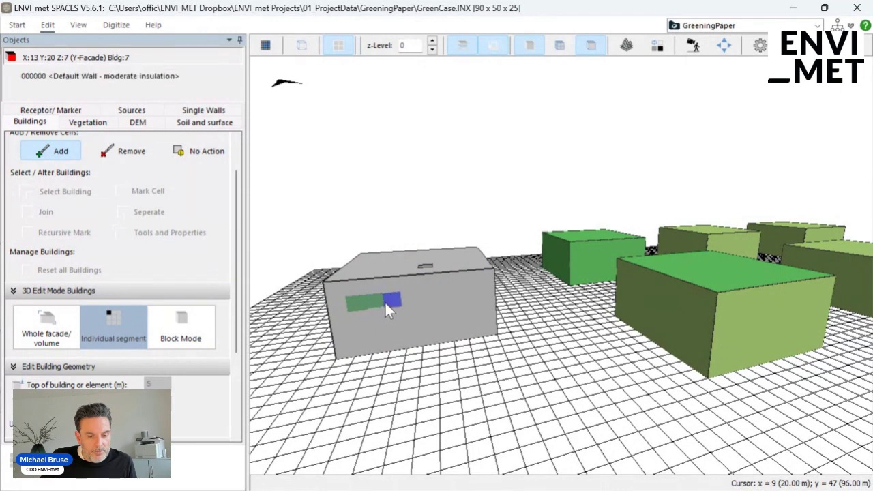
{"action": "left_click", "coordinate": [385, 301]}
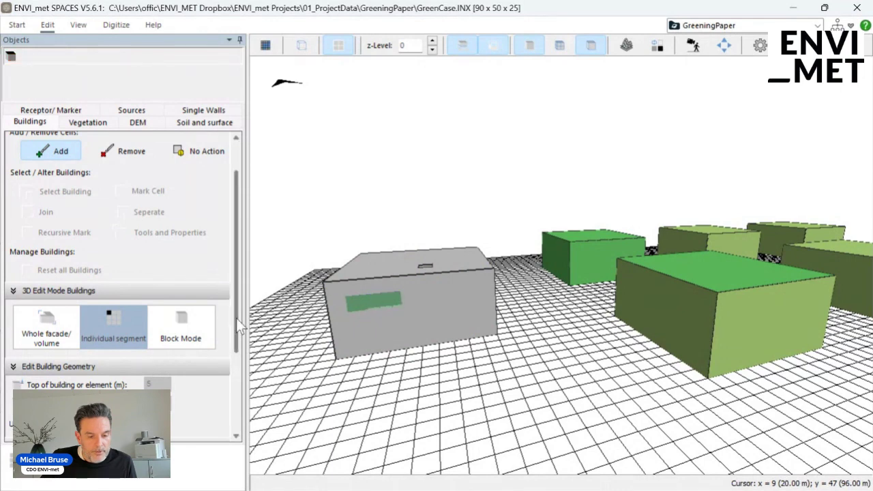
Clear the wall greening setting and reapply plain Glass Bricks to the three adjacent facade segments of building 7
{"action": "left_click_drag", "start_coordinate": [236, 318], "coordinate": [234, 396]}
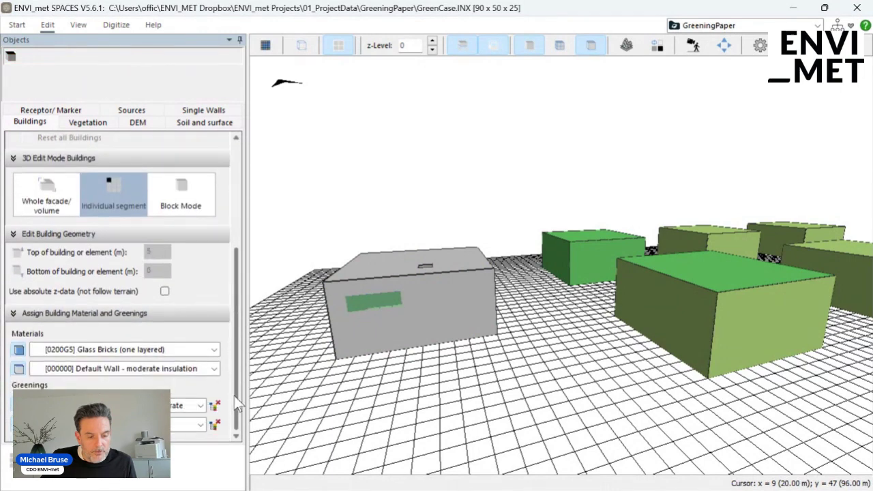
{"action": "left_click", "coordinate": [198, 405]}
{"action": "scroll", "coordinate": [200, 429], "scroll_direction": "down", "scroll_amount": 2}
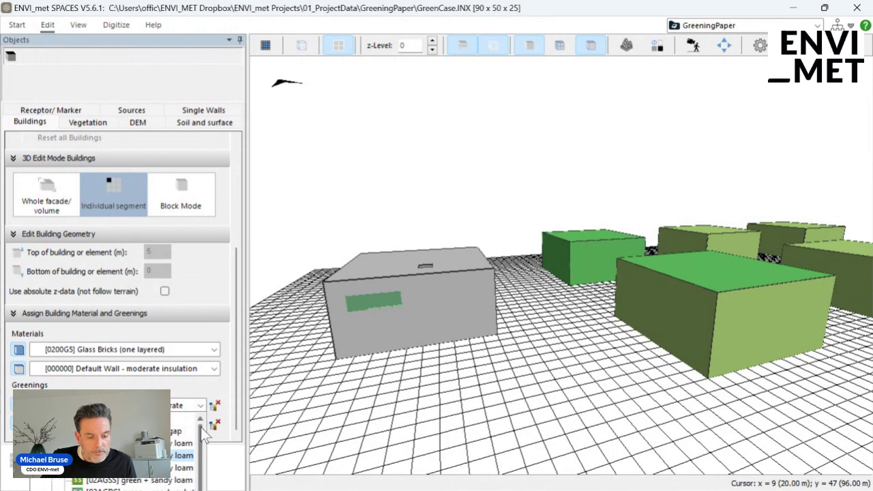
{"action": "left_click", "coordinate": [220, 402]}
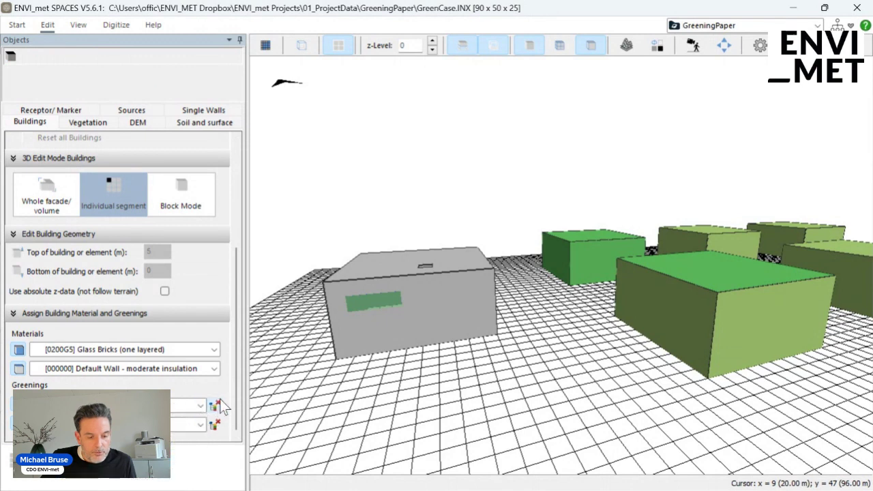
{"action": "left_click", "coordinate": [353, 307]}
{"action": "left_click", "coordinate": [378, 301]}
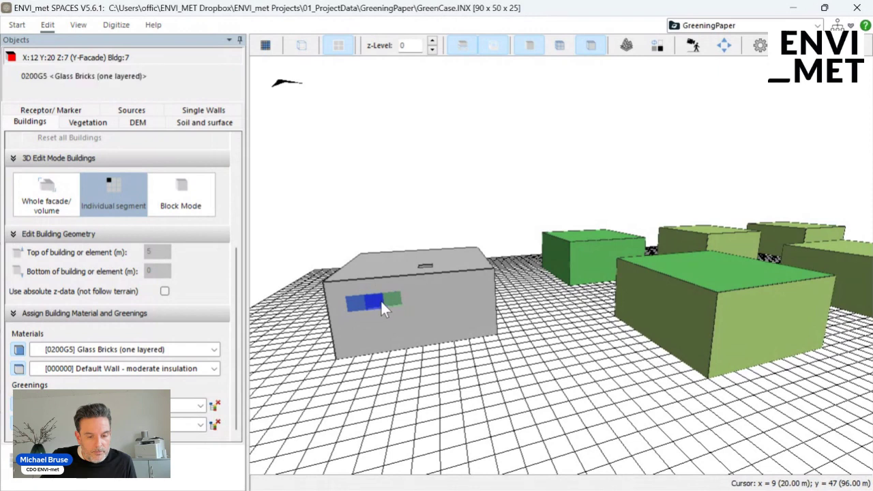
{"action": "left_click", "coordinate": [388, 299]}
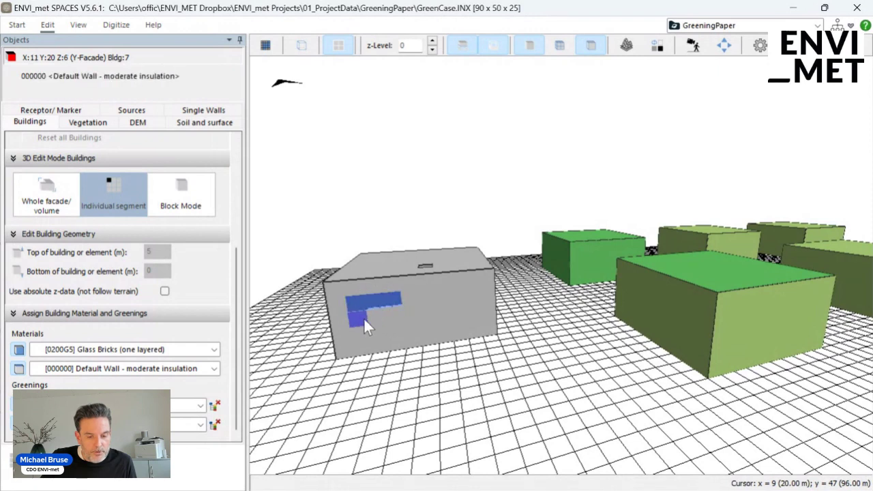
Extend the Glass Bricks two rows downward into a window three segments wide and three segments high
{"action": "left_click", "coordinate": [364, 317]}
{"action": "left_click", "coordinate": [376, 316]}
{"action": "left_click", "coordinate": [387, 315]}
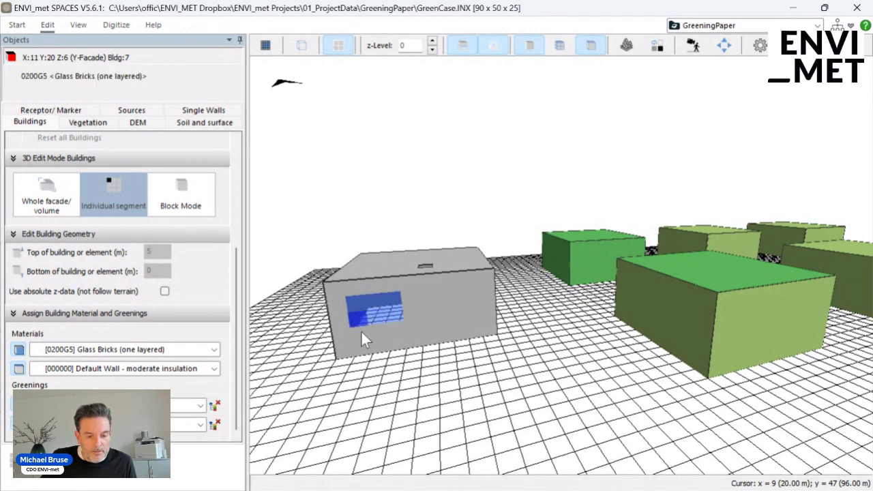
{"action": "left_click", "coordinate": [363, 333]}
{"action": "left_click", "coordinate": [391, 329]}
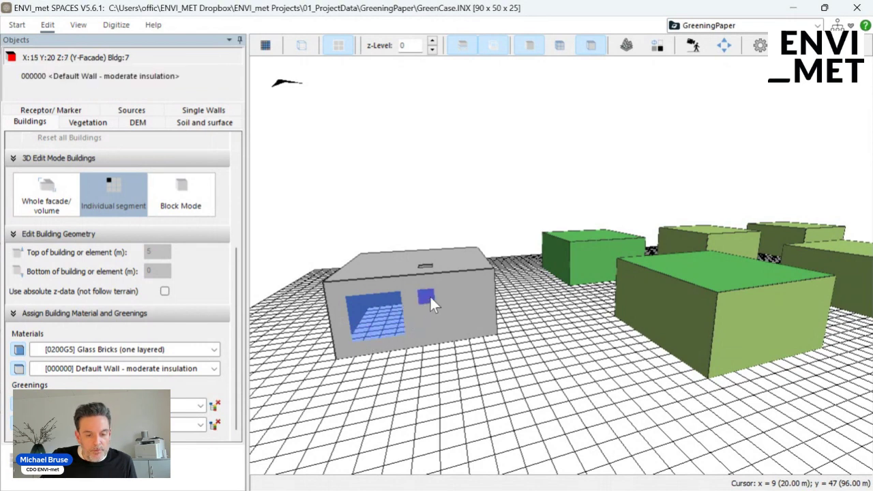
Assign Glass Bricks to a second window, two segments wide and three high, beside the first on building 7's facade
{"action": "left_click", "coordinate": [430, 295]}
{"action": "left_click", "coordinate": [441, 293]}
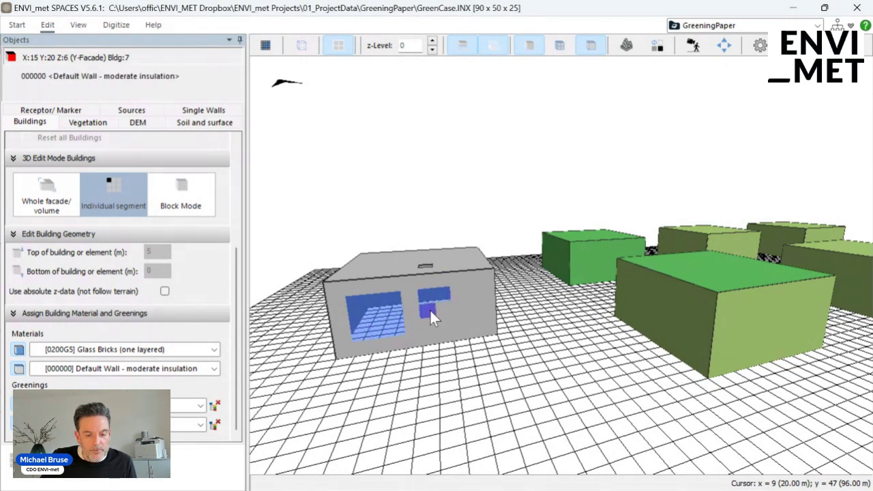
{"action": "left_click", "coordinate": [431, 311]}
{"action": "left_click", "coordinate": [440, 312]}
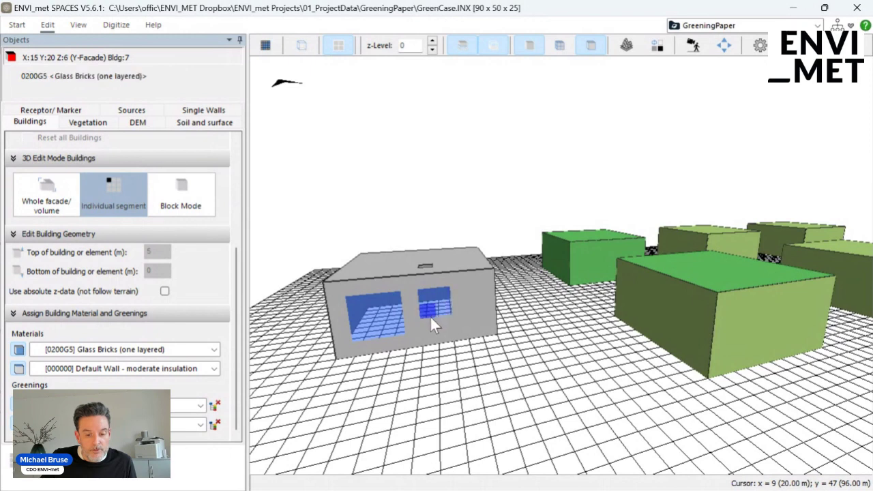
{"action": "left_click", "coordinate": [429, 325]}
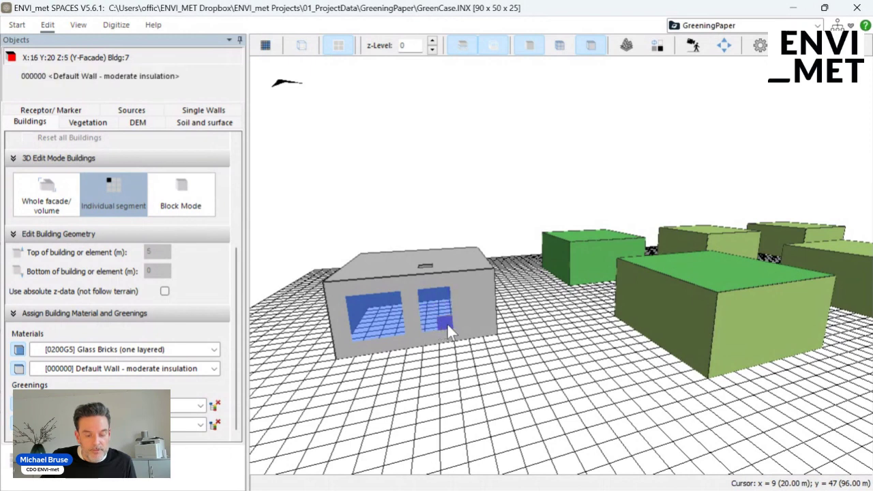
{"action": "left_click", "coordinate": [446, 324]}
Select the green + sandy loam substrate wall greening and apply it with Glass Bricks to four segments along the row above the first window
{"action": "left_click", "coordinate": [199, 406]}
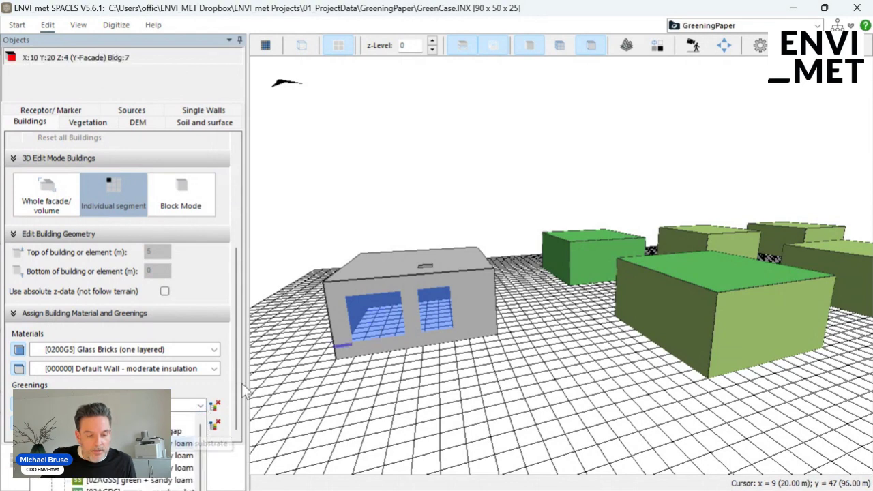
{"action": "left_click", "coordinate": [183, 443]}
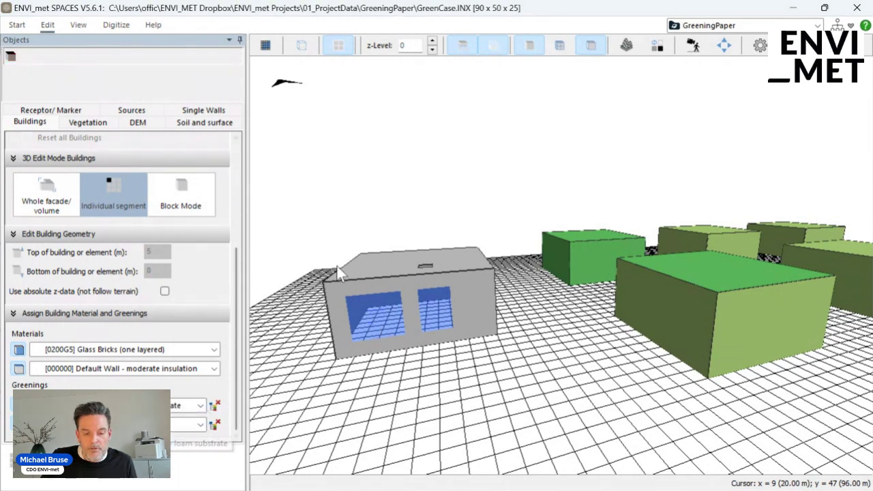
{"action": "left_click", "coordinate": [352, 288]}
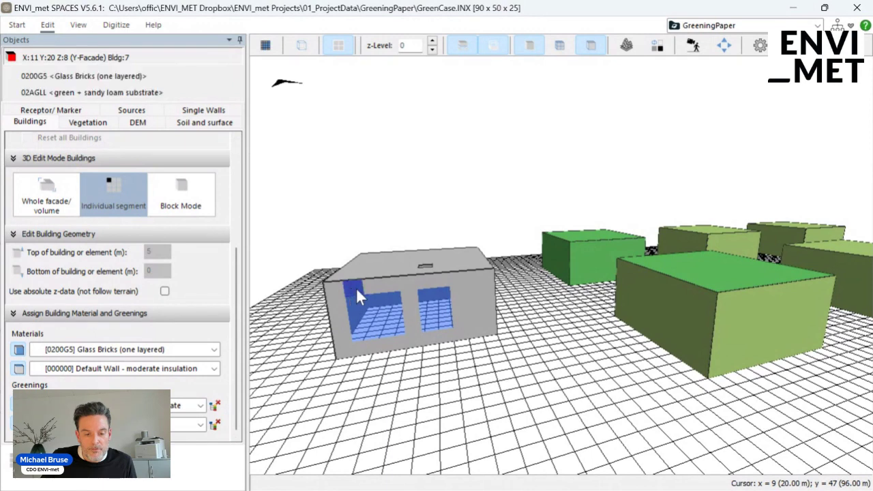
{"action": "left_click", "coordinate": [368, 286]}
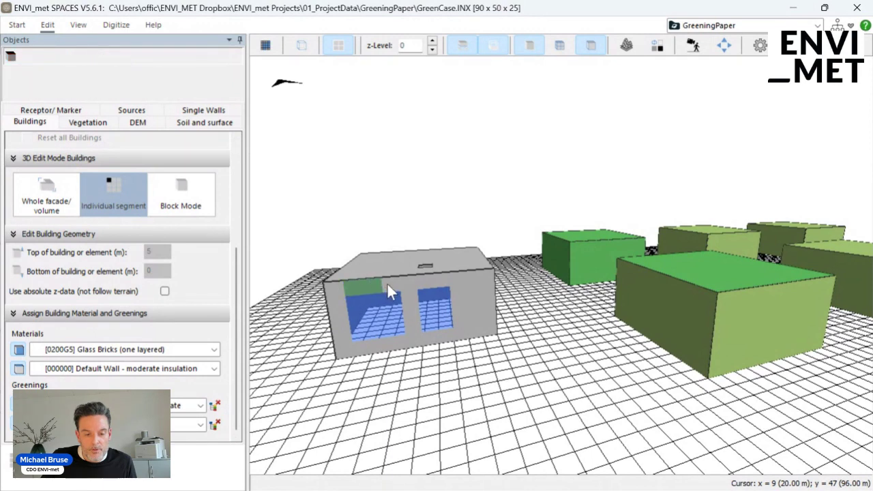
{"action": "left_click", "coordinate": [387, 286]}
{"action": "left_click", "coordinate": [403, 284]}
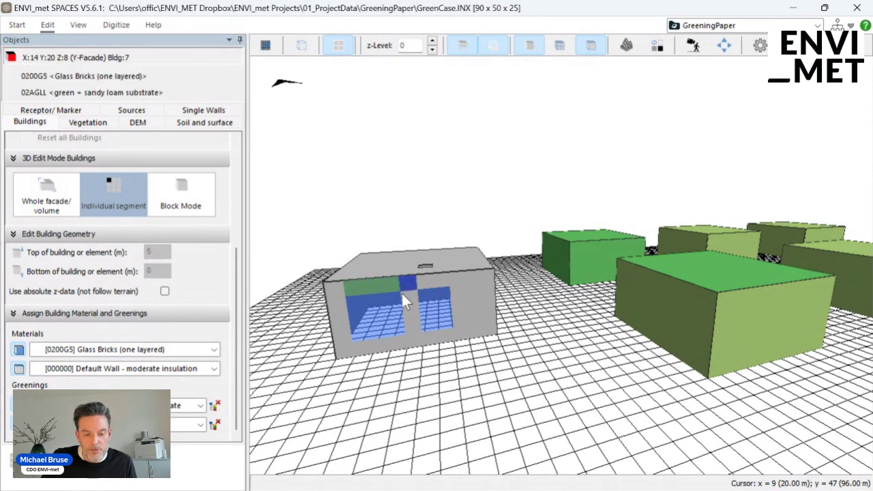
Extend the greened Glass Bricks down the strip between the two windows and along the row above the second window
{"action": "left_click", "coordinate": [403, 298]}
{"action": "left_click", "coordinate": [407, 312]}
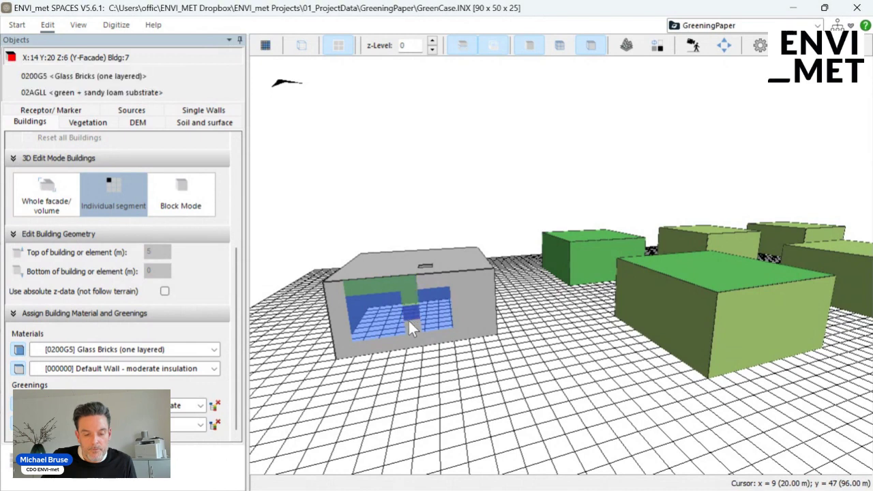
{"action": "left_click", "coordinate": [407, 327]}
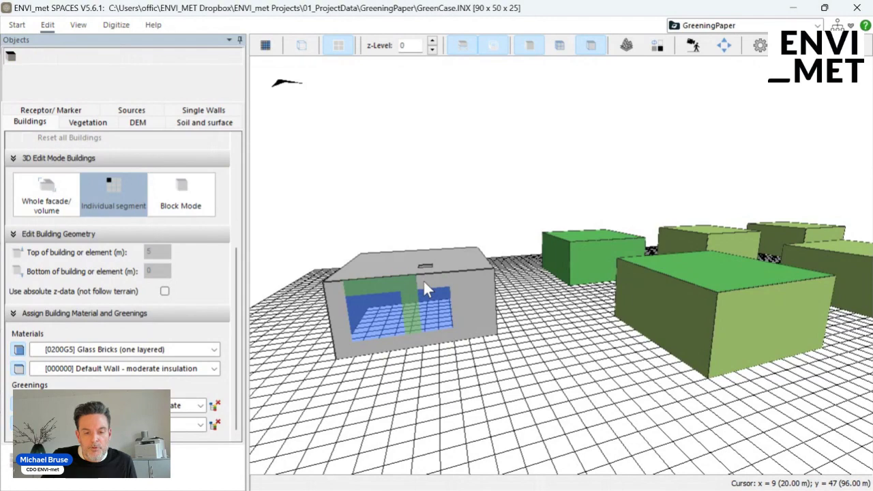
{"action": "left_click", "coordinate": [461, 279]}
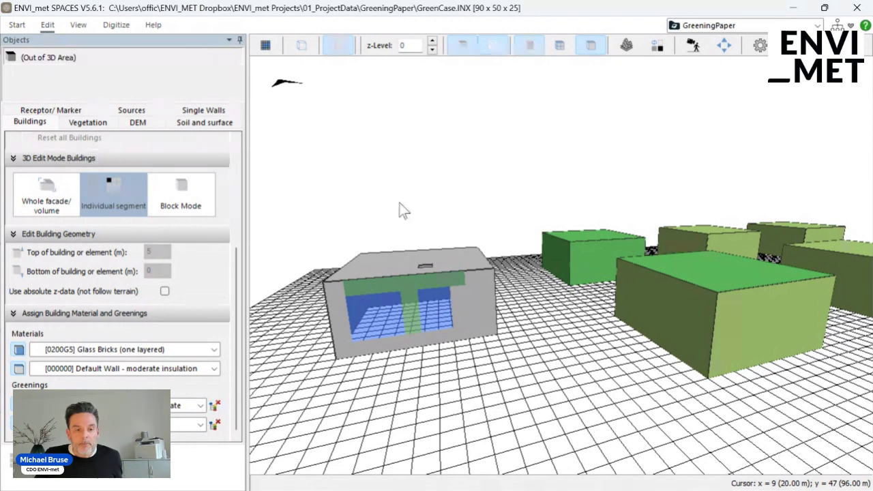
Return to the 2D plan editing view and add building 6 to the BPS output
{"action": "left_click", "coordinate": [266, 46]}
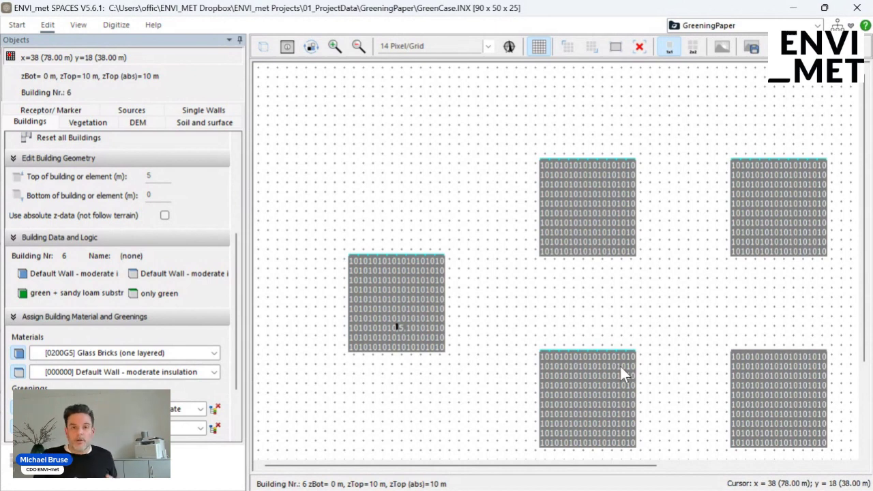
{"action": "left_click", "coordinate": [621, 368]}
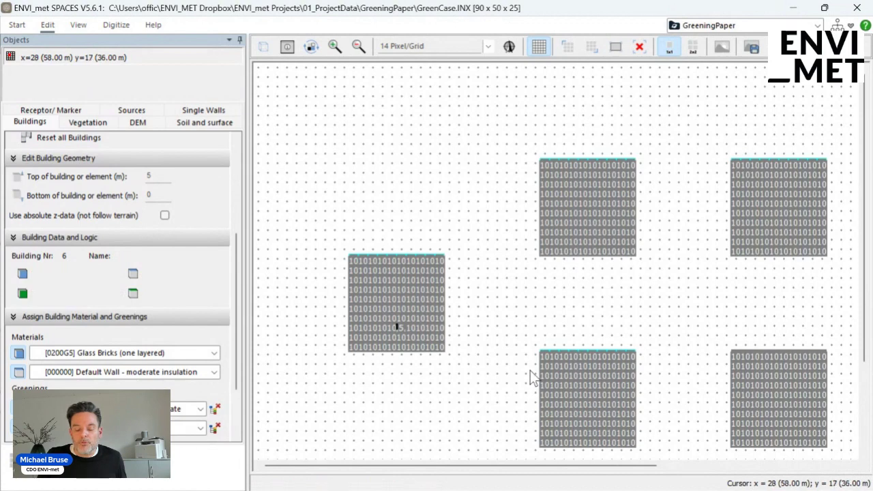
{"action": "right_click", "coordinate": [576, 380]}
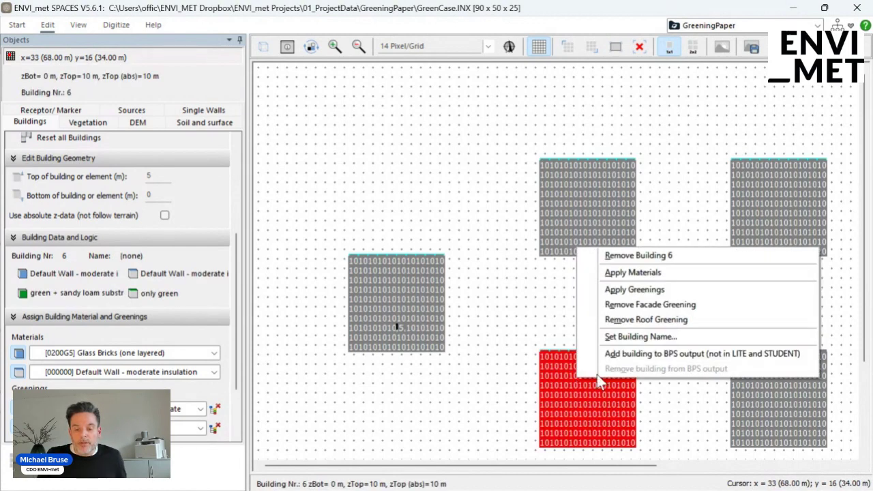
{"action": "left_click", "coordinate": [631, 354]}
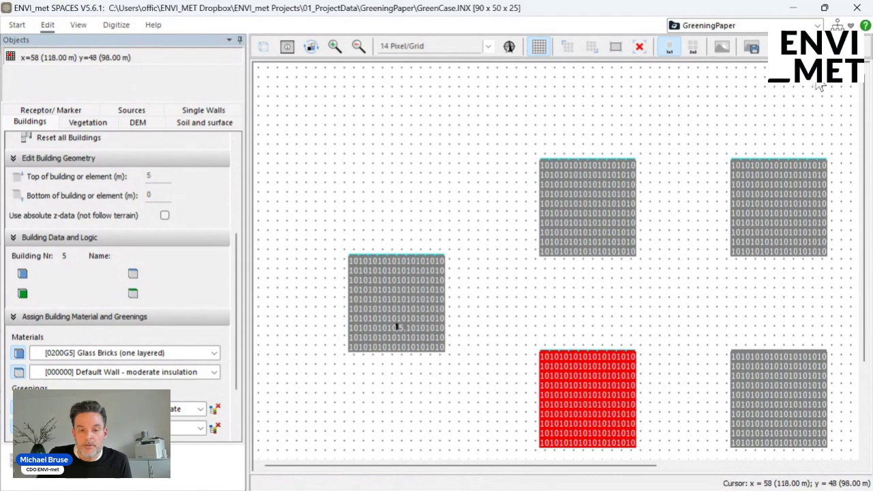
Close SPACES, switch to LEONARDO and load Default Case_BLDG_2021-07-06_13.00.01.EDX from the buildings/dynamic output folder as data file A
{"action": "left_click", "coordinate": [859, 8]}
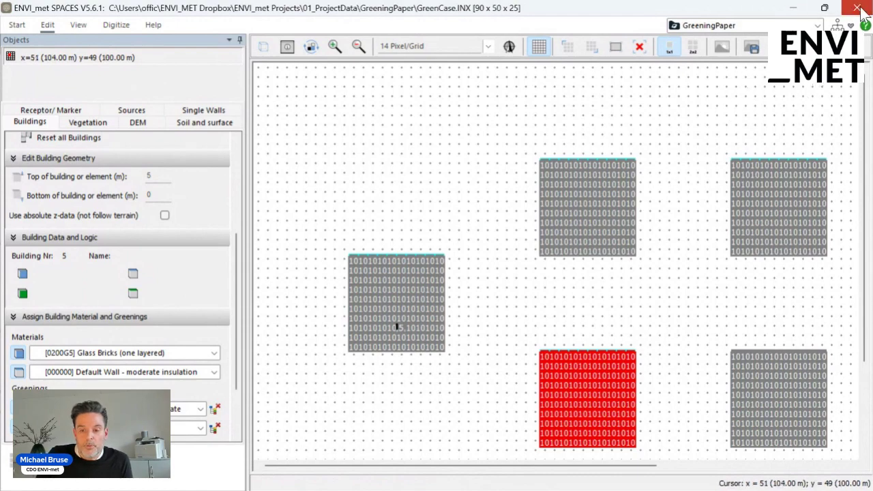
{"action": "left_click", "coordinate": [472, 290]}
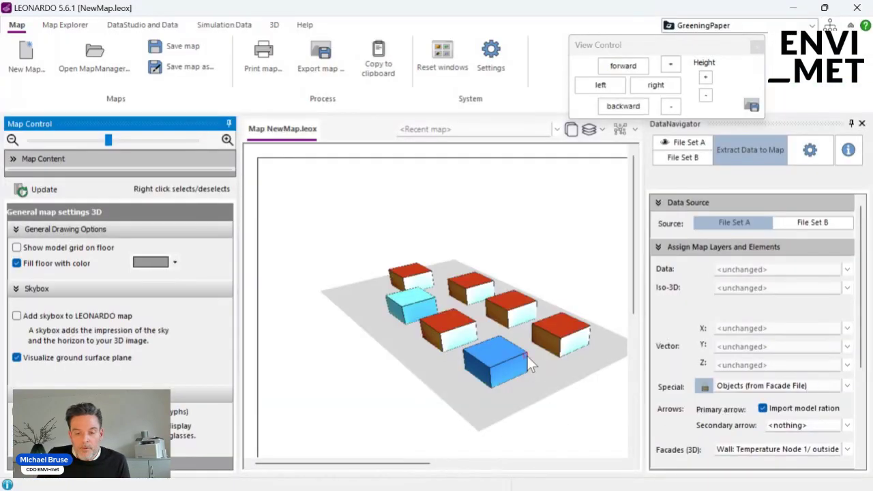
{"action": "left_click", "coordinate": [683, 142]}
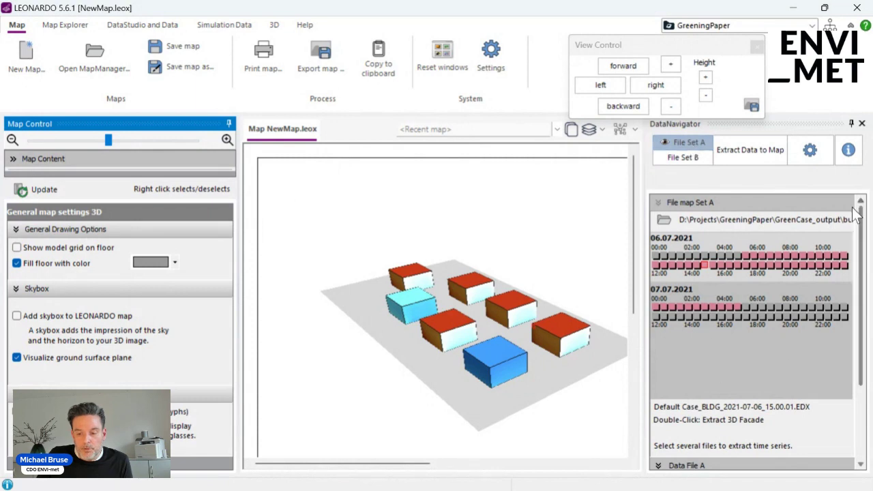
{"action": "scroll", "coordinate": [778, 341], "scroll_direction": "down", "scroll_amount": 3}
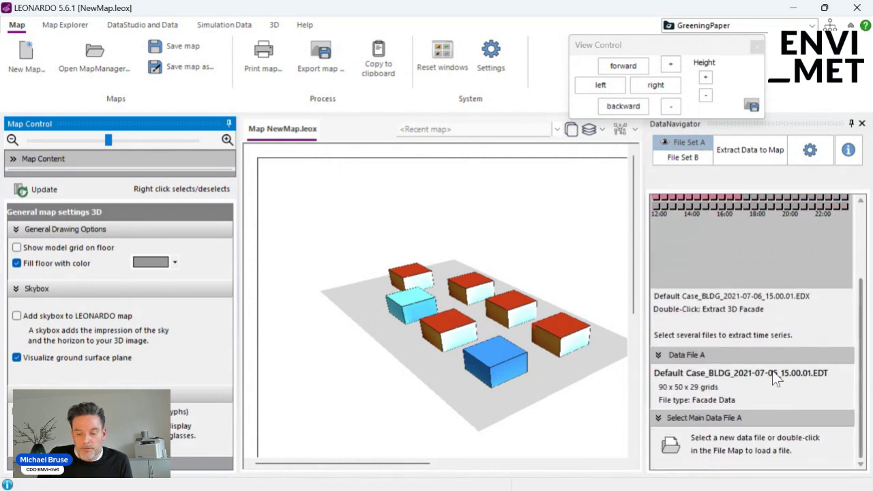
{"action": "left_click", "coordinate": [670, 446]}
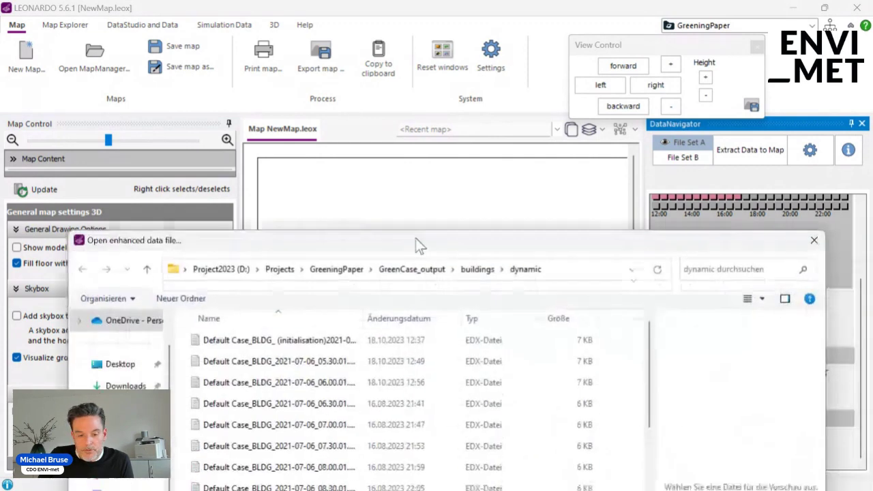
{"action": "left_click_drag", "start_coordinate": [415, 238], "coordinate": [419, 13]}
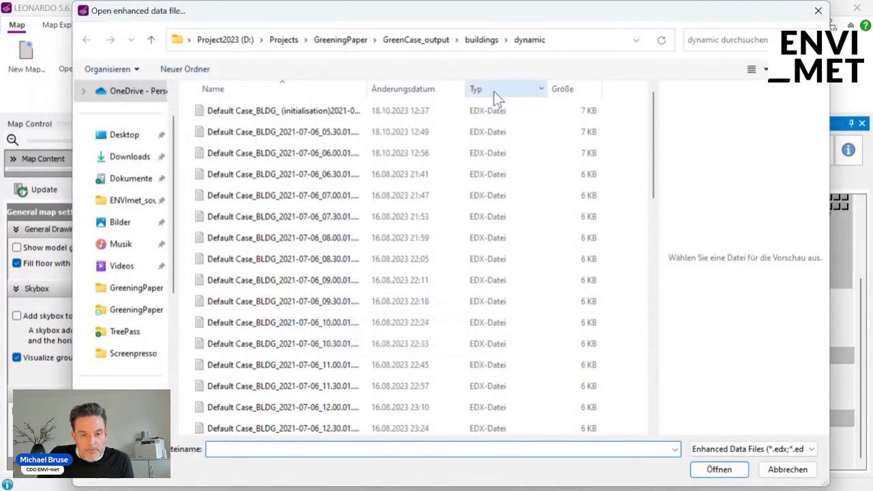
{"action": "left_click", "coordinate": [477, 39]}
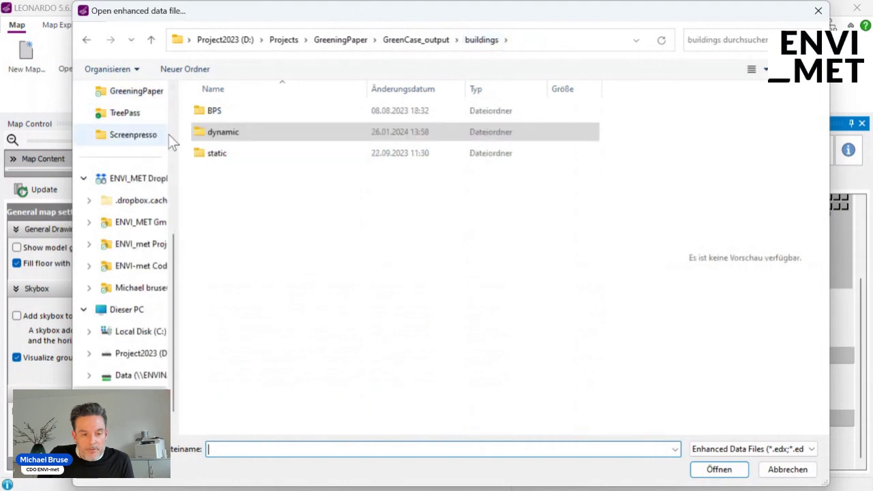
{"action": "double_click", "coordinate": [225, 133]}
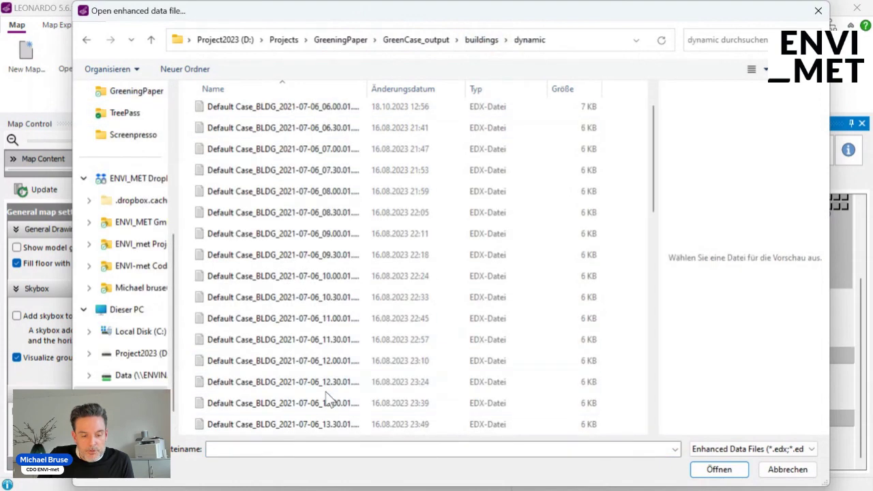
{"action": "double_click", "coordinate": [318, 408]}
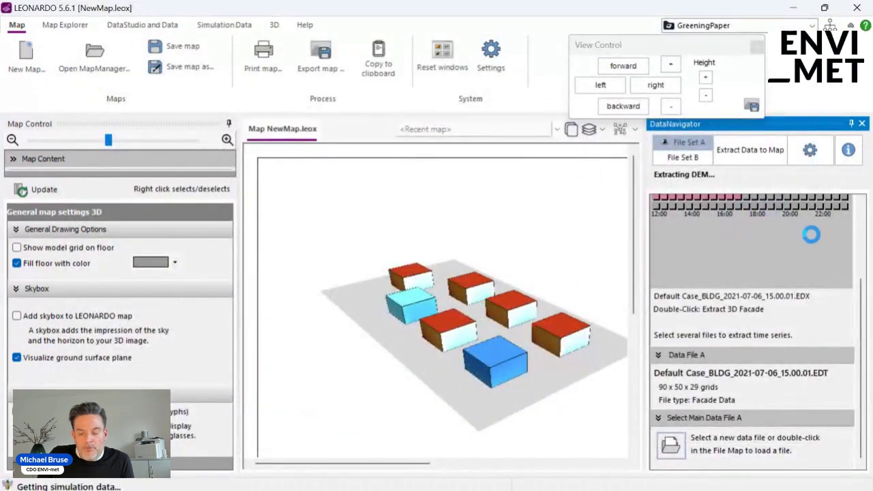
Set the 3D facade variable to Wall System: Air Temperature in front of Wall System and extract it to the 3D map
{"action": "left_click_drag", "start_coordinate": [862, 311], "coordinate": [867, 244]}
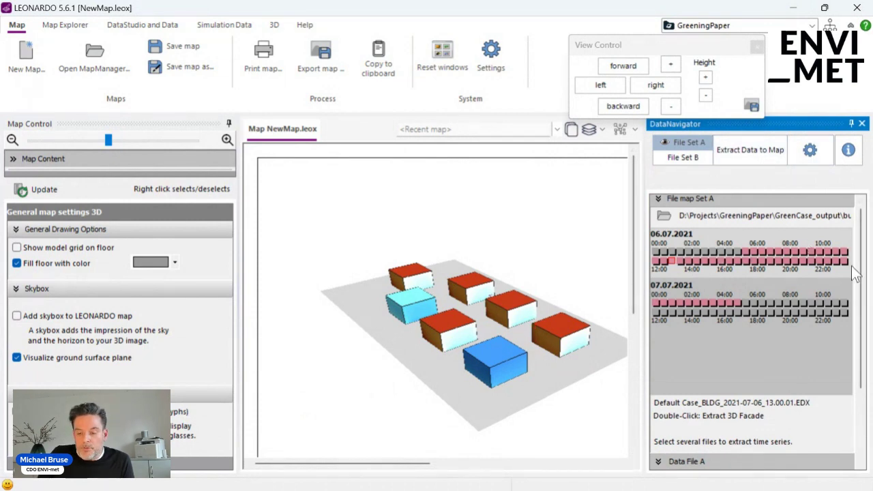
{"action": "left_click_drag", "start_coordinate": [862, 253], "coordinate": [852, 326]}
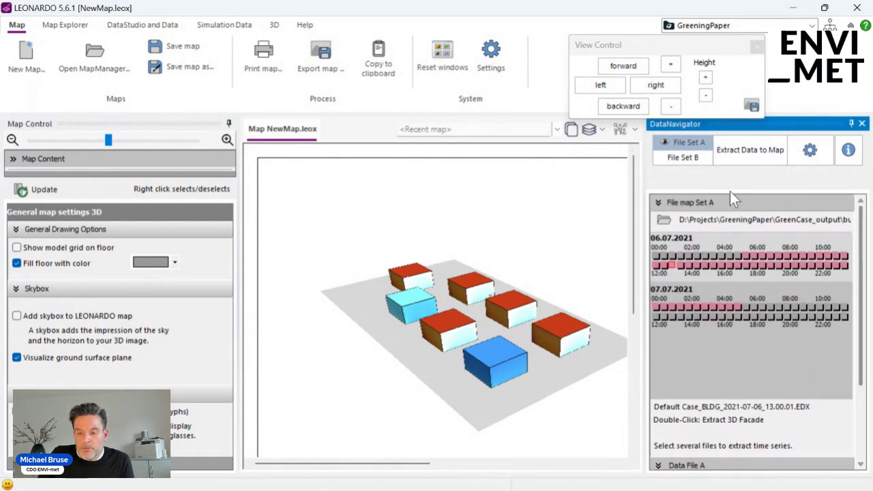
{"action": "left_click", "coordinate": [730, 150]}
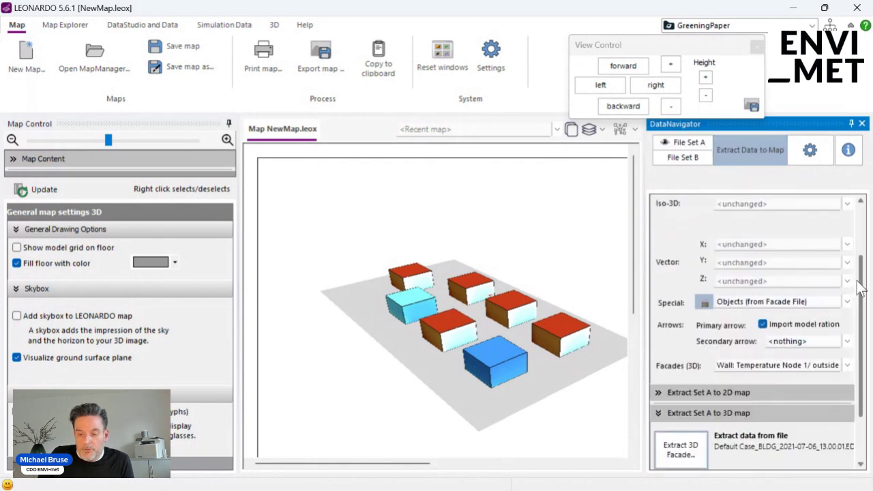
{"action": "left_click_drag", "start_coordinate": [857, 274], "coordinate": [844, 215]}
{"action": "scroll", "coordinate": [838, 245], "scroll_direction": "down", "scroll_amount": 3}
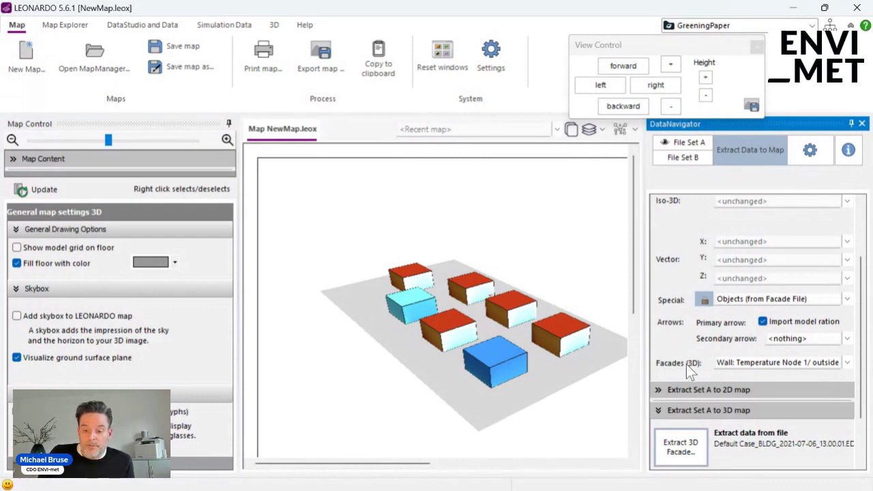
{"action": "left_click", "coordinate": [846, 363]}
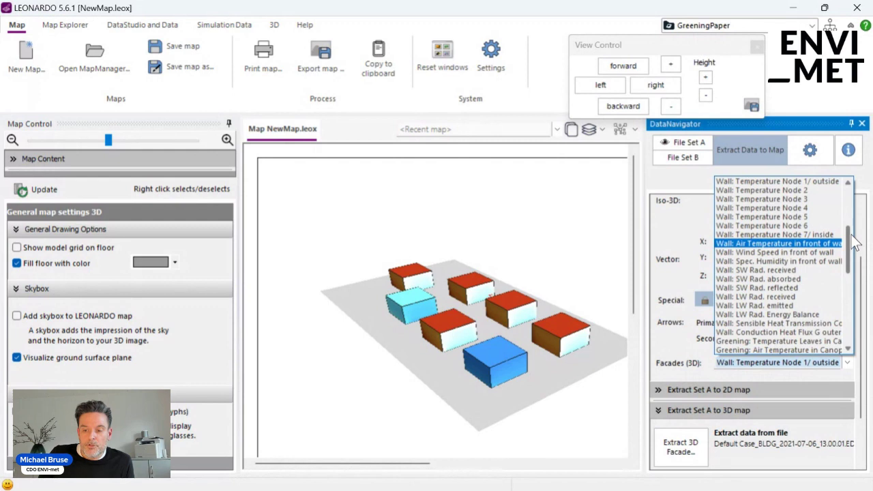
{"action": "scroll", "coordinate": [856, 244], "scroll_direction": "up", "scroll_amount": 5}
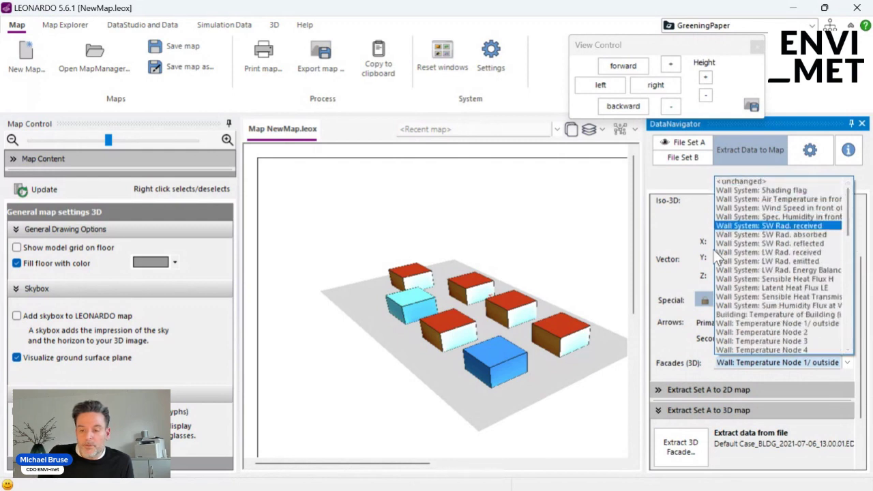
{"action": "left_click", "coordinate": [802, 200]}
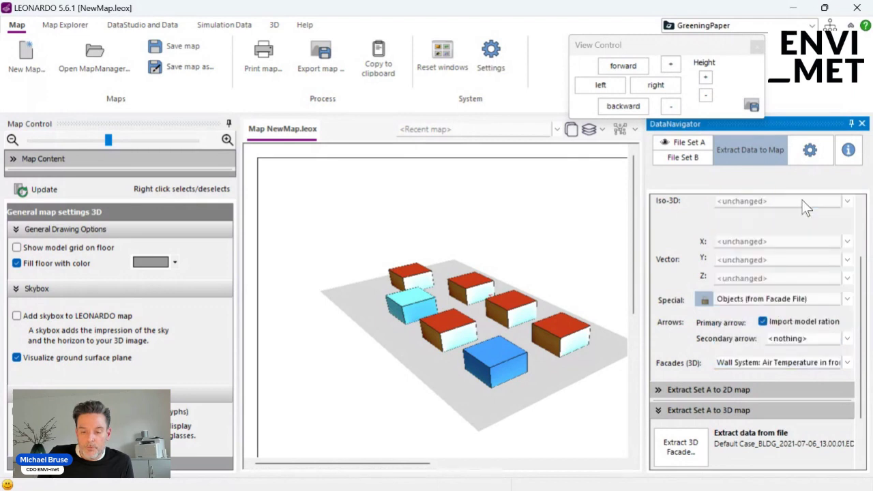
{"action": "left_click", "coordinate": [696, 456]}
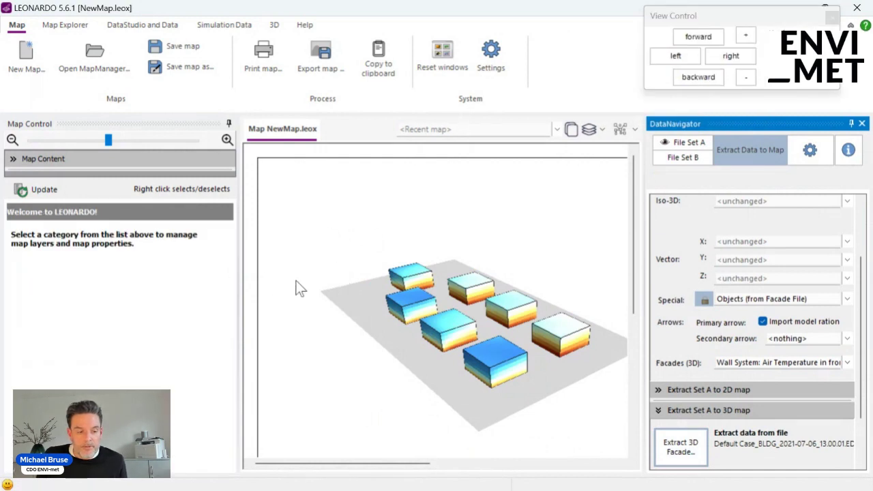
Collapse both side panes and examine the buildings' facade air temperatures and the colour legend from several angles
{"action": "left_click", "coordinate": [231, 122]}
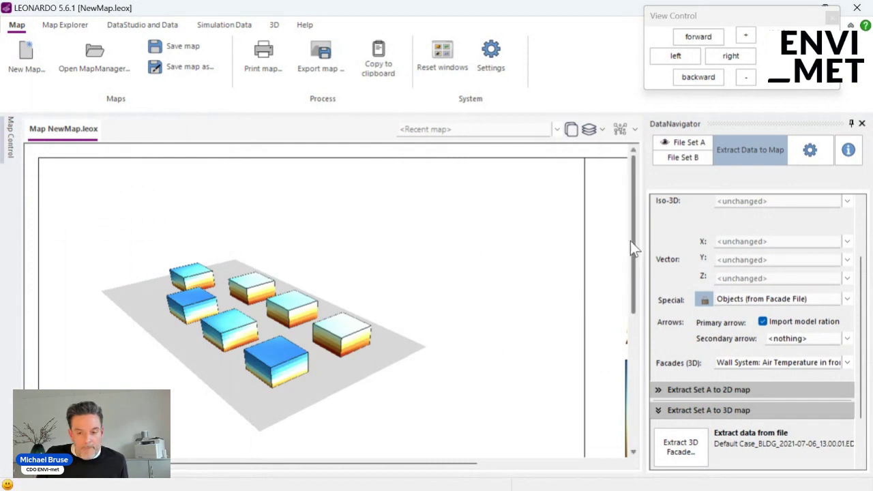
{"action": "left_click", "coordinate": [851, 124]}
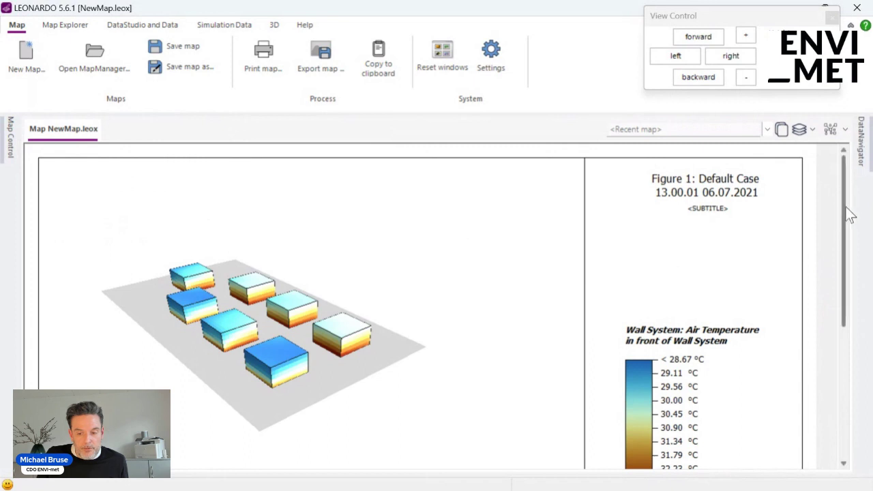
{"action": "left_click_drag", "start_coordinate": [846, 211], "coordinate": [708, 265]}
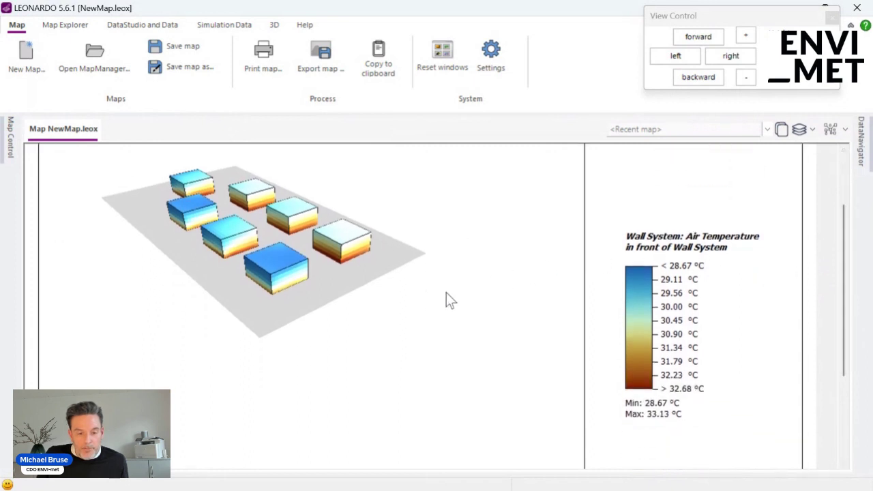
{"action": "mouse_move", "coordinate": [440, 294]}
{"action": "left_mouse_down"}
{"action": "mouse_move", "coordinate": [442, 279]}
{"action": "mouse_move", "coordinate": [431, 287]}
{"action": "mouse_move", "coordinate": [460, 334]}
{"action": "mouse_move", "coordinate": [405, 299]}
{"action": "mouse_move", "coordinate": [455, 334]}
{"action": "mouse_move", "coordinate": [466, 322]}
{"action": "mouse_move", "coordinate": [403, 284]}
{"action": "mouse_move", "coordinate": [456, 282]}
{"action": "mouse_move", "coordinate": [446, 302]}
{"action": "left_mouse_up"}
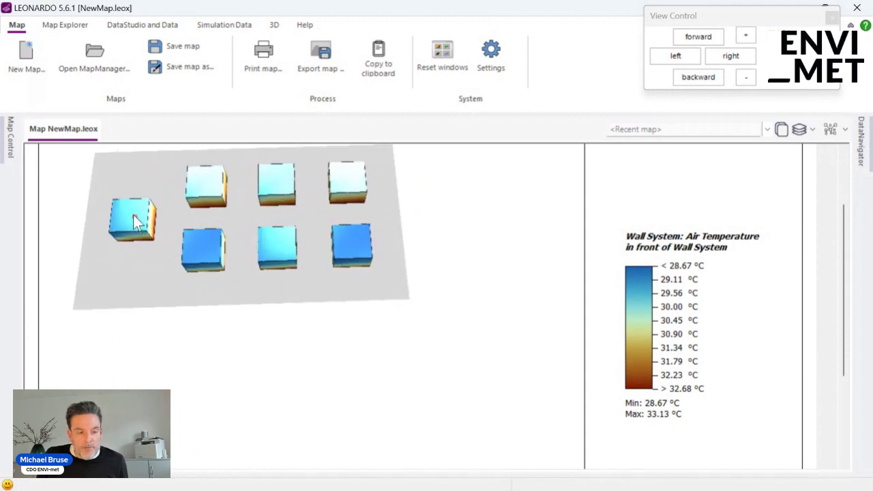
{"action": "left_click_drag", "start_coordinate": [165, 306], "coordinate": [460, 271]}
{"action": "left_click_drag", "start_coordinate": [419, 353], "coordinate": [89, 337]}
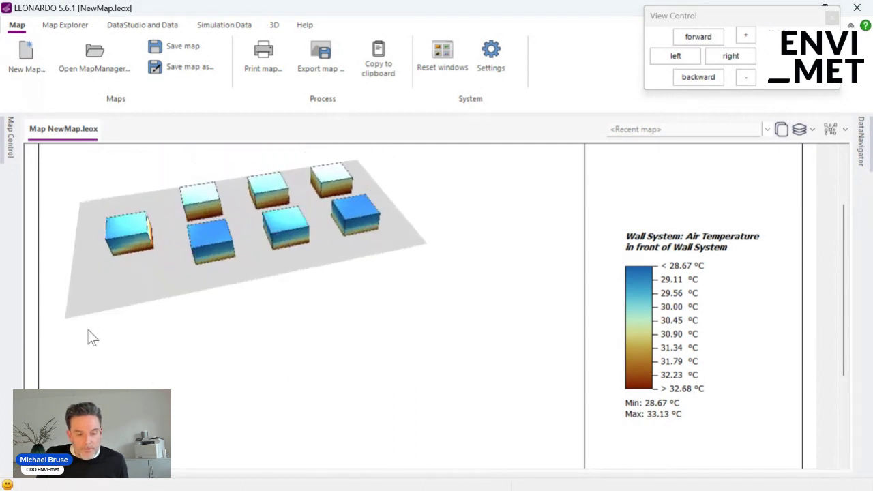
{"action": "left_click_drag", "start_coordinate": [291, 387], "coordinate": [246, 330]}
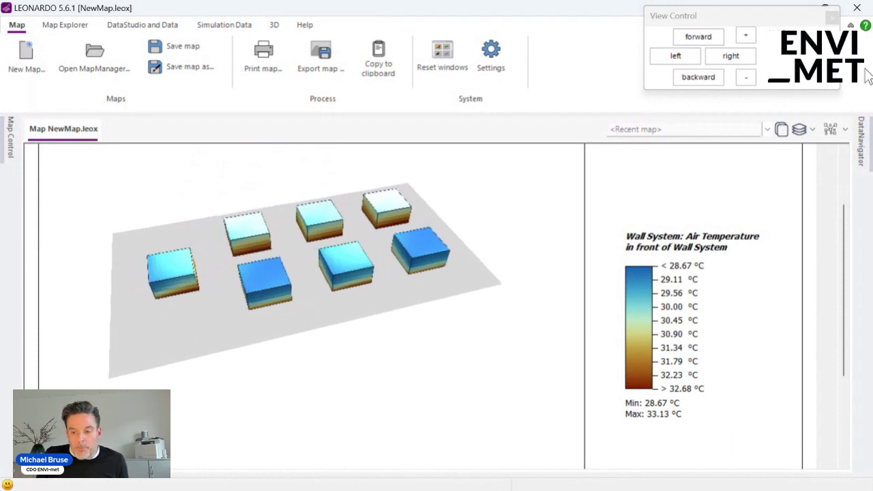
Examine the available 3D facade variables for the wall system, wall, greening and substrate
{"action": "mouse_move", "coordinate": [866, 164]}
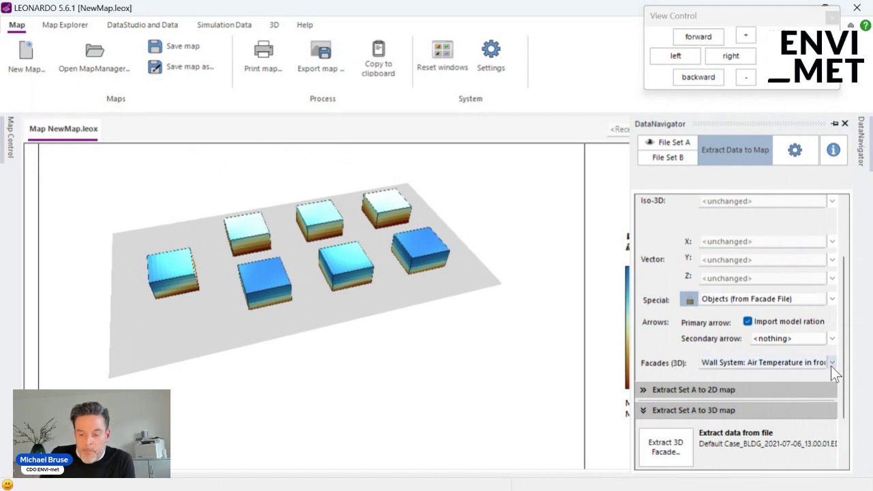
{"action": "left_click", "coordinate": [831, 366]}
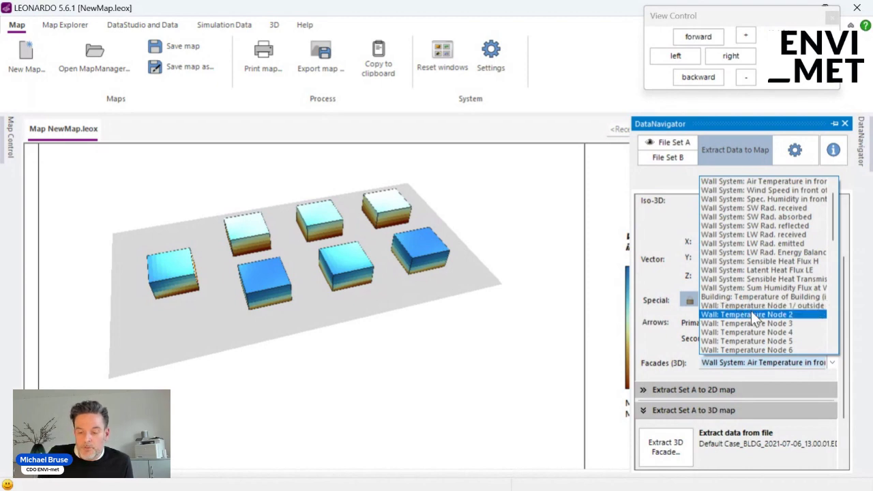
{"action": "scroll", "coordinate": [756, 313], "scroll_direction": "down", "scroll_amount": 1}
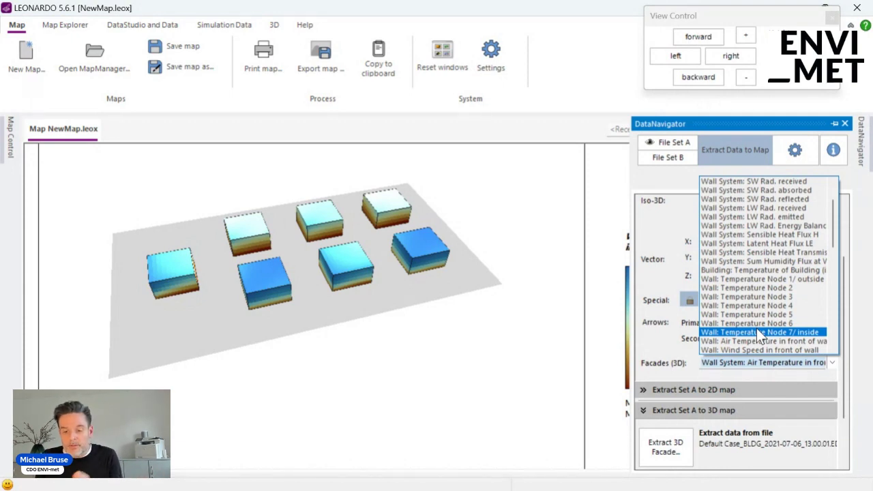
{"action": "scroll", "coordinate": [765, 326], "scroll_direction": "down", "scroll_amount": 2}
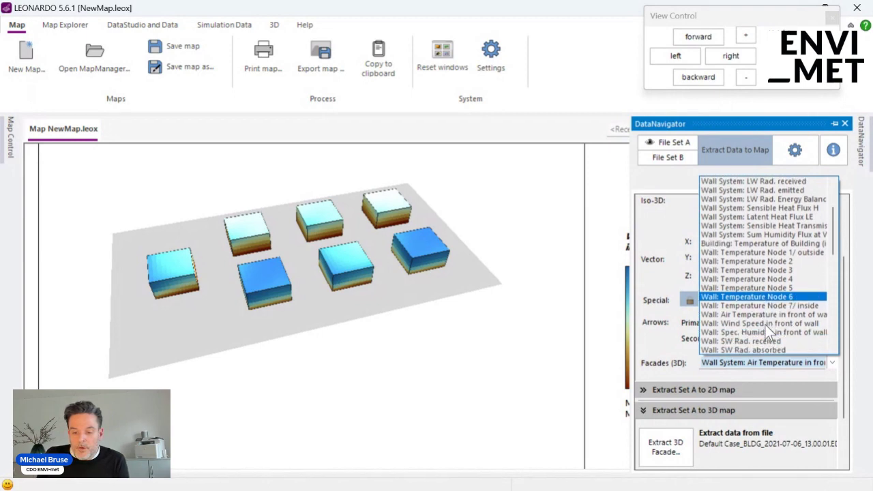
{"action": "scroll", "coordinate": [765, 325], "scroll_direction": "down", "scroll_amount": 4}
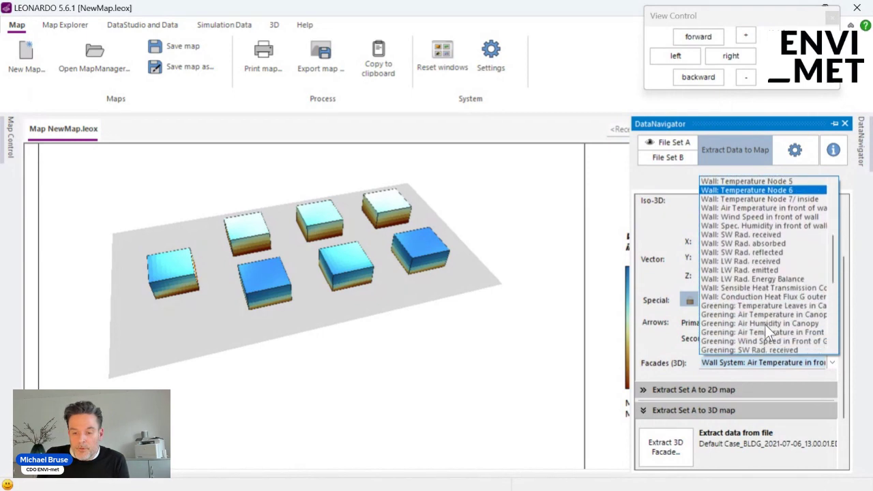
{"action": "scroll", "coordinate": [766, 325], "scroll_direction": "down", "scroll_amount": 1}
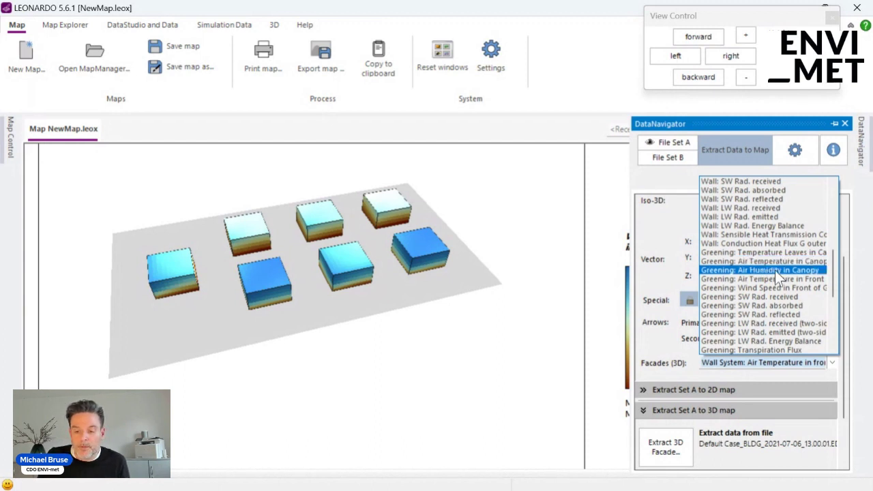
{"action": "scroll", "coordinate": [775, 270], "scroll_direction": "down", "scroll_amount": 2}
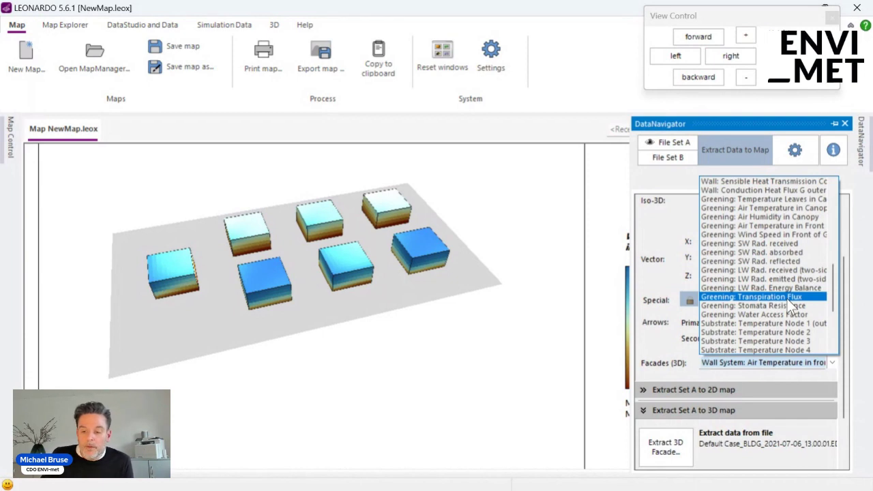
{"action": "scroll", "coordinate": [787, 299], "scroll_direction": "down", "scroll_amount": 3}
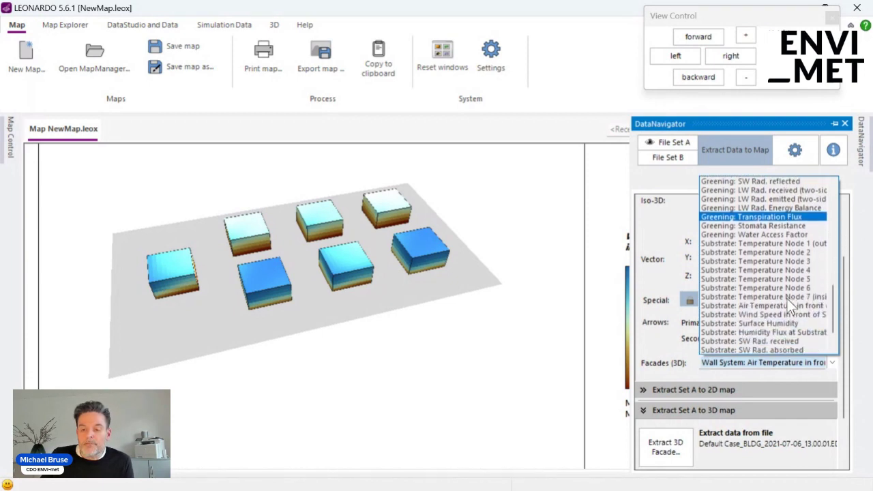
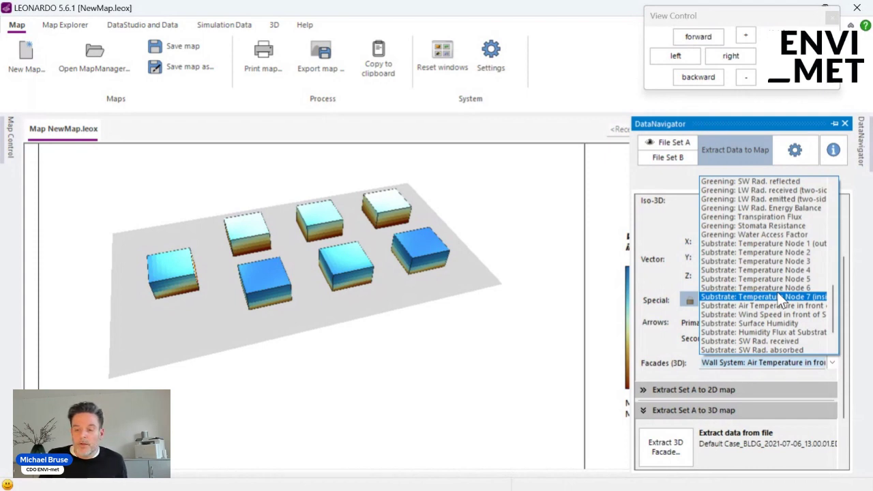
Set the 3D facade variable to Wall: Temperature Node 1/ outside and extract it to the 3D map
{"action": "scroll", "coordinate": [779, 294], "scroll_direction": "up", "scroll_amount": 6}
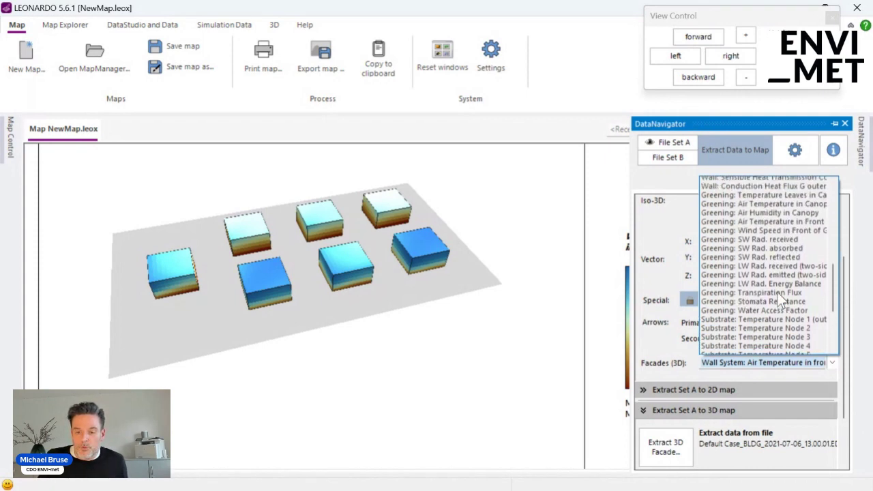
{"action": "scroll", "coordinate": [778, 293], "scroll_direction": "up", "scroll_amount": 2}
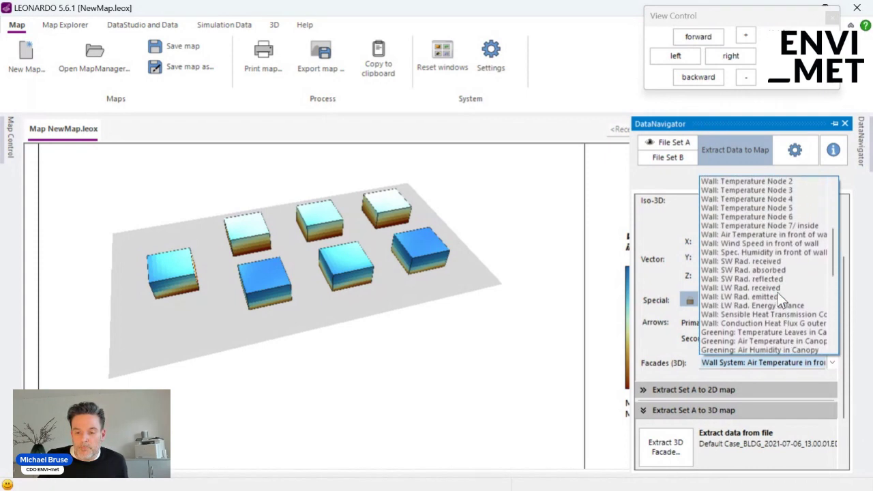
{"action": "scroll", "coordinate": [778, 293], "scroll_direction": "up", "scroll_amount": 1}
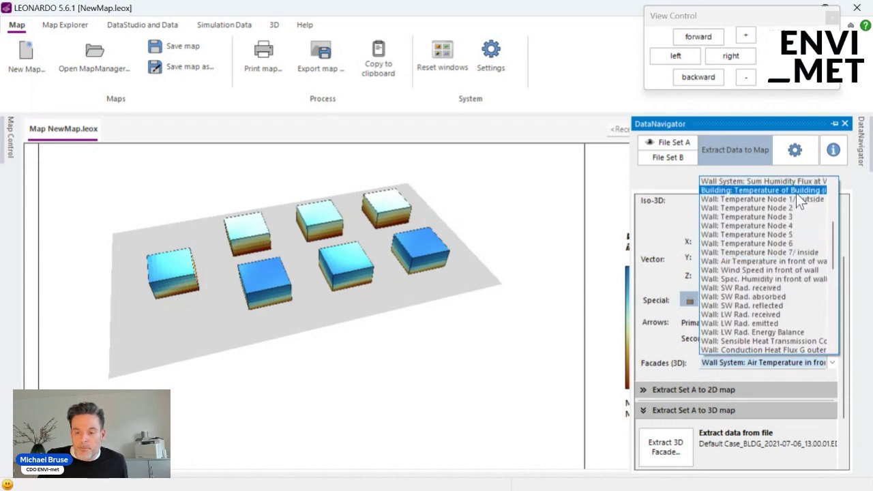
{"action": "left_click", "coordinate": [798, 199]}
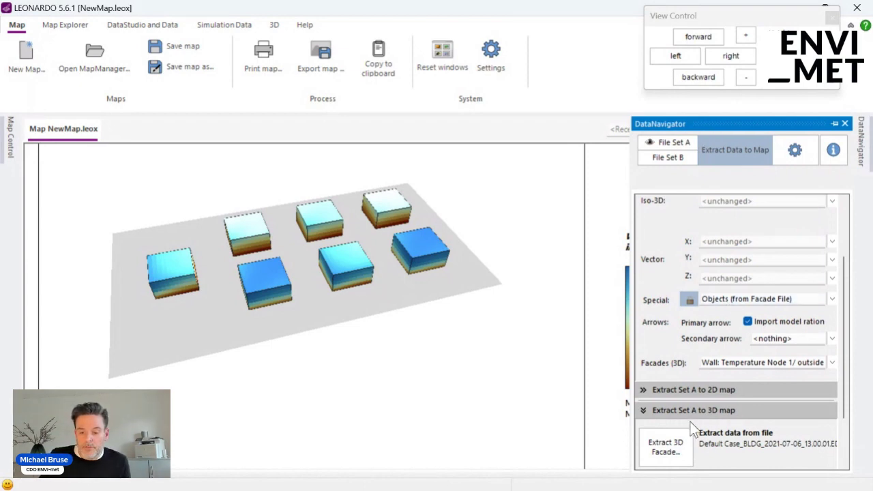
{"action": "left_click", "coordinate": [668, 445]}
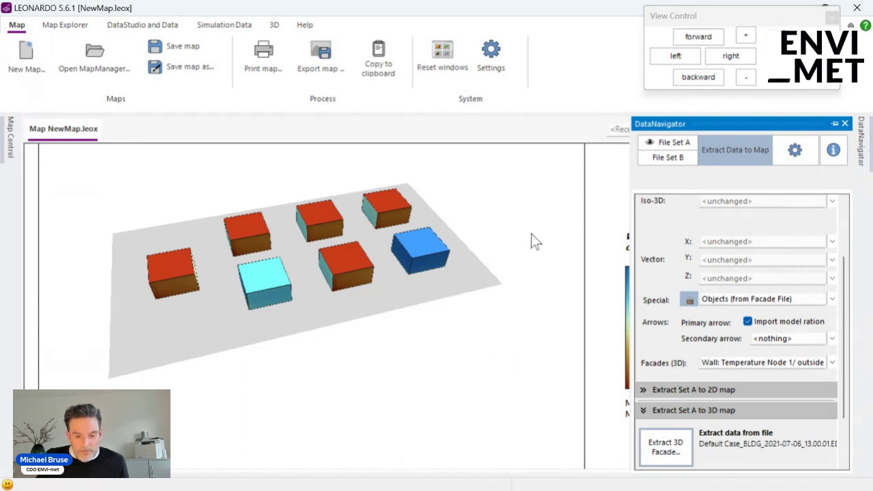
Collapse the DataNavigator and examine the outside wall temperatures of all buildings from several angles and close up
{"action": "left_click_drag", "start_coordinate": [536, 234], "coordinate": [565, 223]}
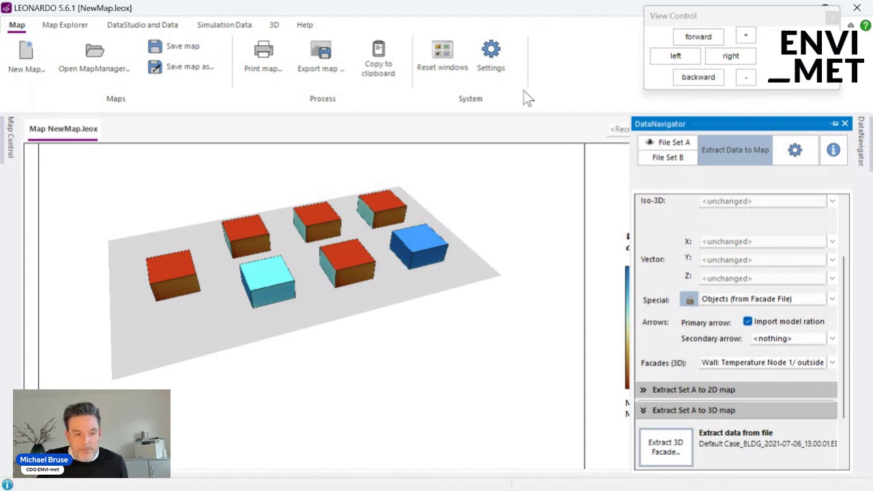
{"action": "left_click", "coordinate": [834, 124]}
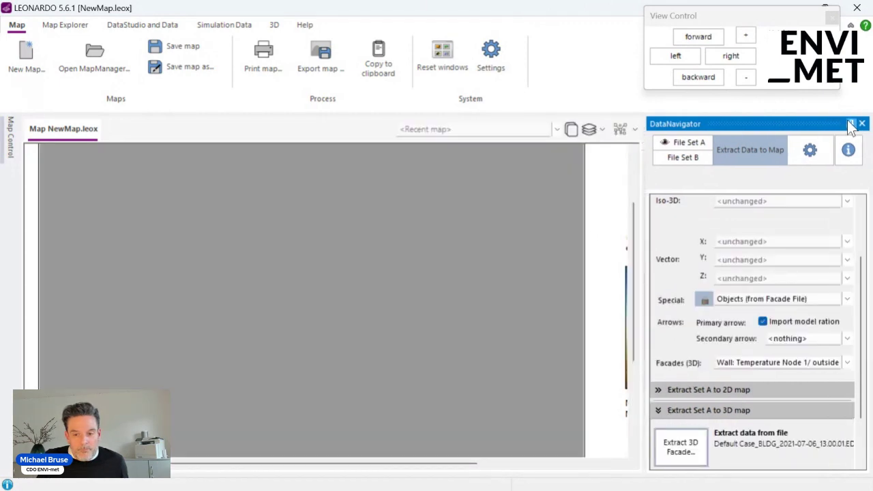
{"action": "left_click", "coordinate": [851, 124]}
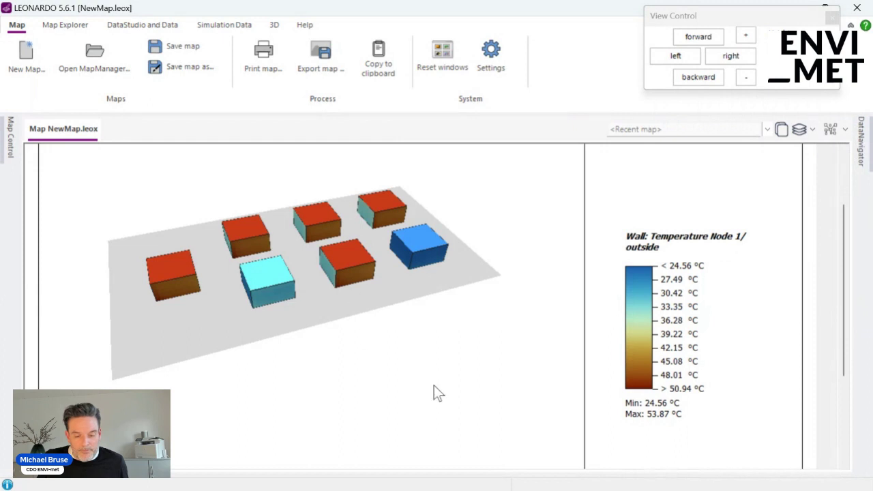
{"action": "left_click_drag", "start_coordinate": [440, 392], "coordinate": [421, 351]}
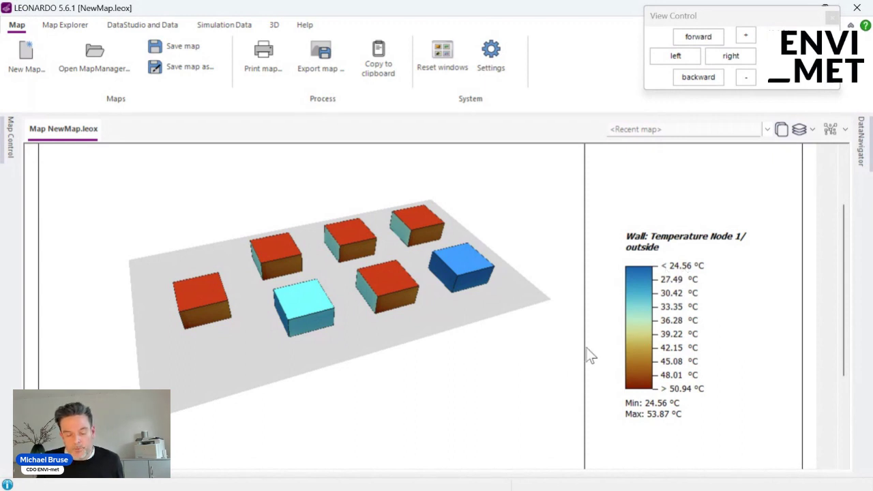
{"action": "left_click_drag", "start_coordinate": [506, 396], "coordinate": [498, 349]}
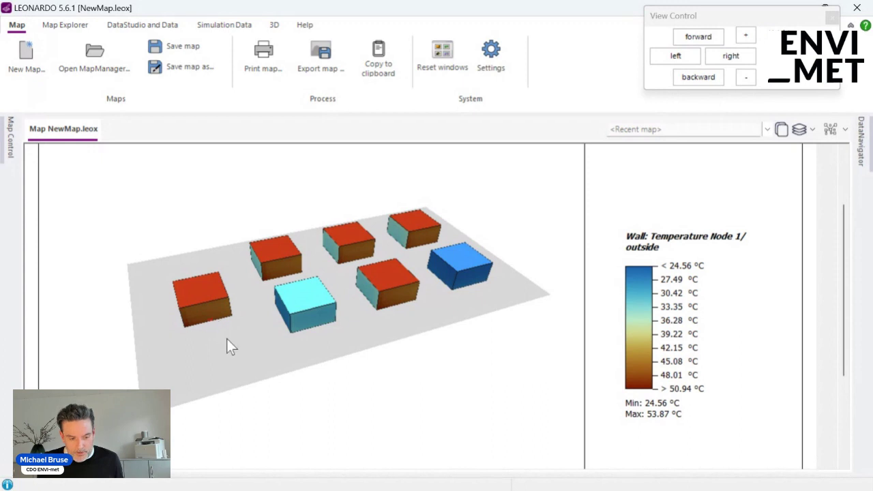
{"action": "left_click_drag", "start_coordinate": [228, 346], "coordinate": [352, 345]}
{"action": "mouse_move", "coordinate": [269, 359]}
{"action": "left_mouse_down"}
{"action": "mouse_move", "coordinate": [495, 339]}
{"action": "mouse_move", "coordinate": [266, 351]}
{"action": "left_mouse_up"}
{"action": "left_click_drag", "start_coordinate": [444, 351], "coordinate": [286, 336]}
{"action": "left_click_drag", "start_coordinate": [358, 363], "coordinate": [209, 353]}
{"action": "left_click_drag", "start_coordinate": [299, 354], "coordinate": [216, 390]}
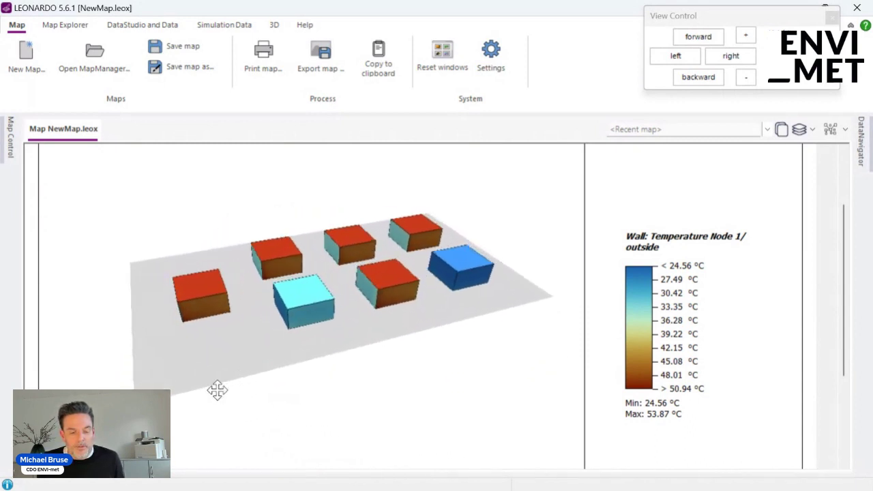
{"action": "left_click_drag", "start_coordinate": [299, 354], "coordinate": [217, 366]}
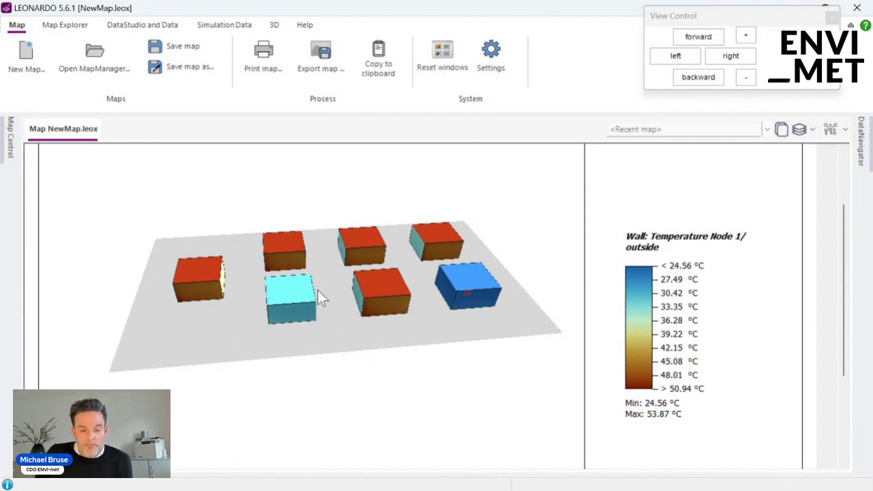
{"action": "left_click_drag", "start_coordinate": [381, 389], "coordinate": [372, 281]}
{"action": "left_click_drag", "start_coordinate": [157, 385], "coordinate": [214, 361]}
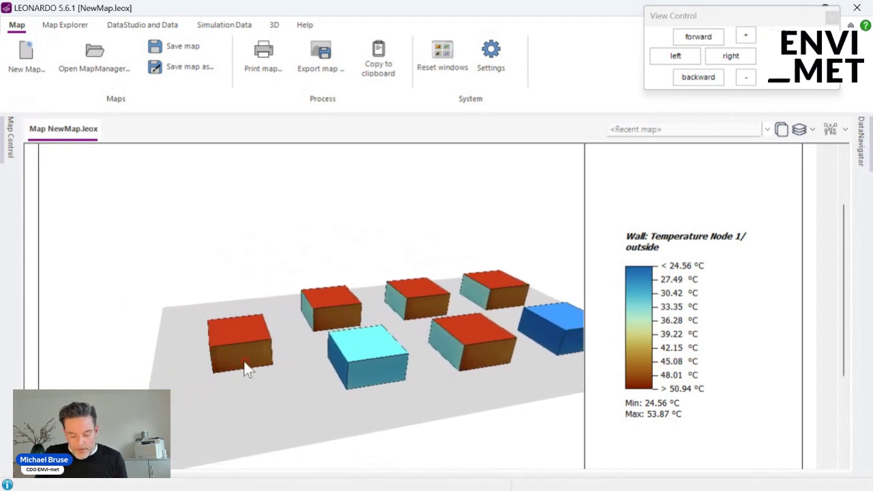
{"action": "left_click_drag", "start_coordinate": [247, 368], "coordinate": [275, 314]}
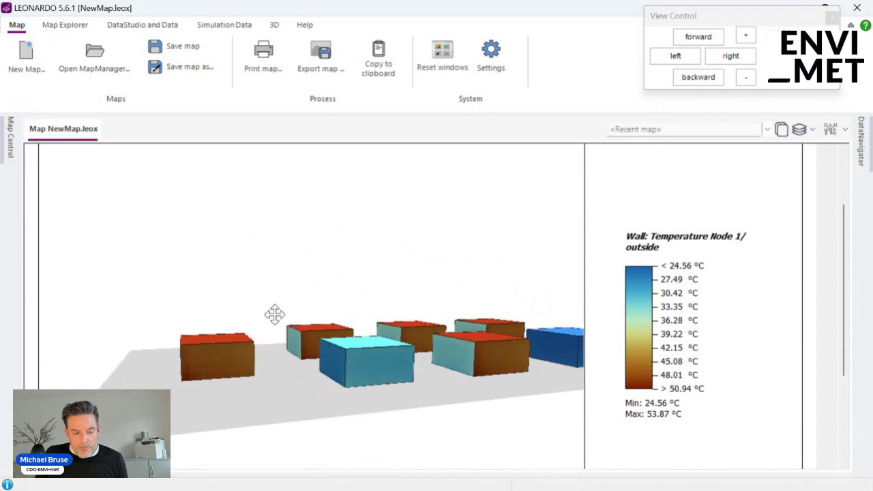
{"action": "left_click_drag", "start_coordinate": [285, 386], "coordinate": [279, 315]}
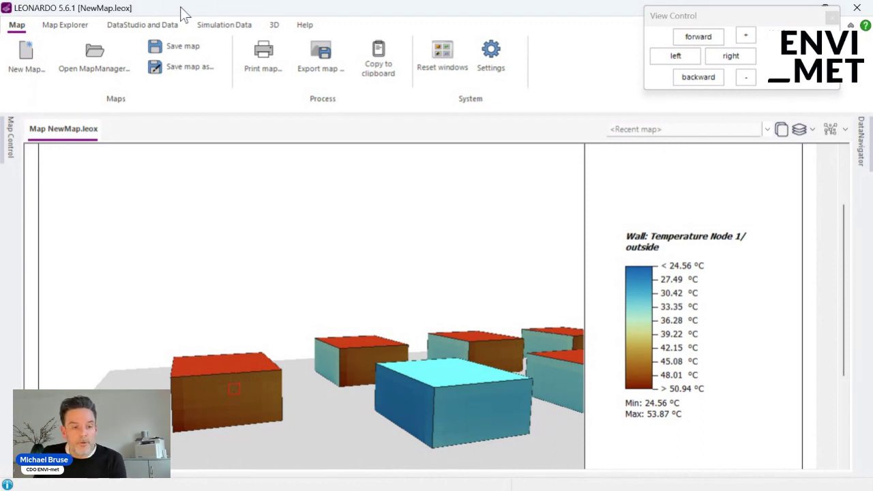
Show the Map Explorer cursor and facade read-outs together with the File Set A timeline
{"action": "left_click", "coordinate": [65, 25]}
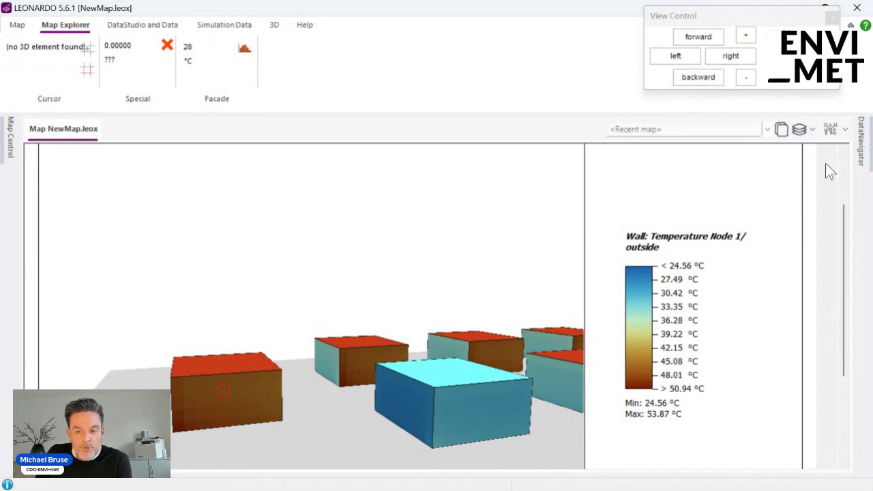
{"action": "left_click", "coordinate": [861, 140]}
{"action": "left_click", "coordinate": [672, 142]}
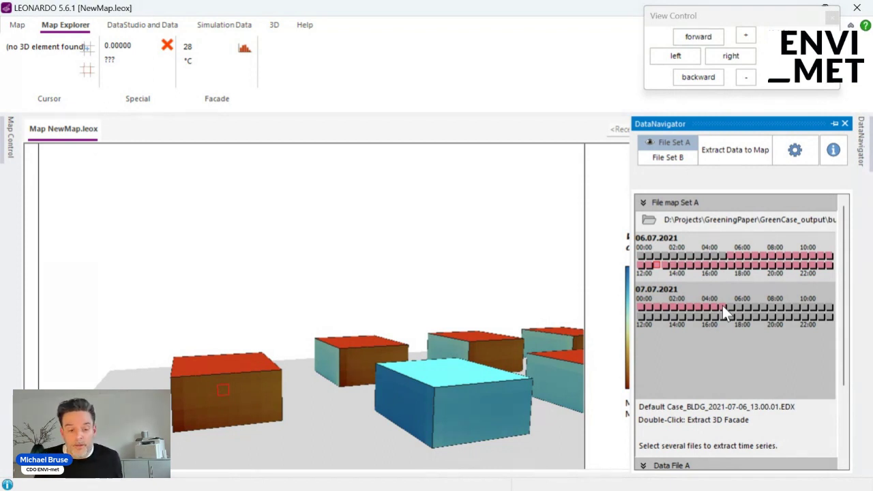
Open the data window for the y-wall facade element 14,20,7 and resize and move it to fit the screen
{"action": "double_click", "coordinate": [226, 394]}
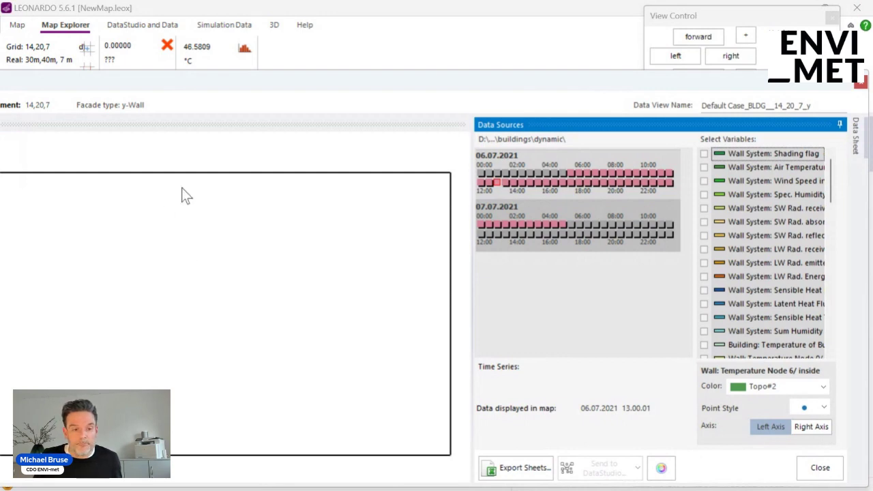
{"action": "double_click", "coordinate": [247, 82]}
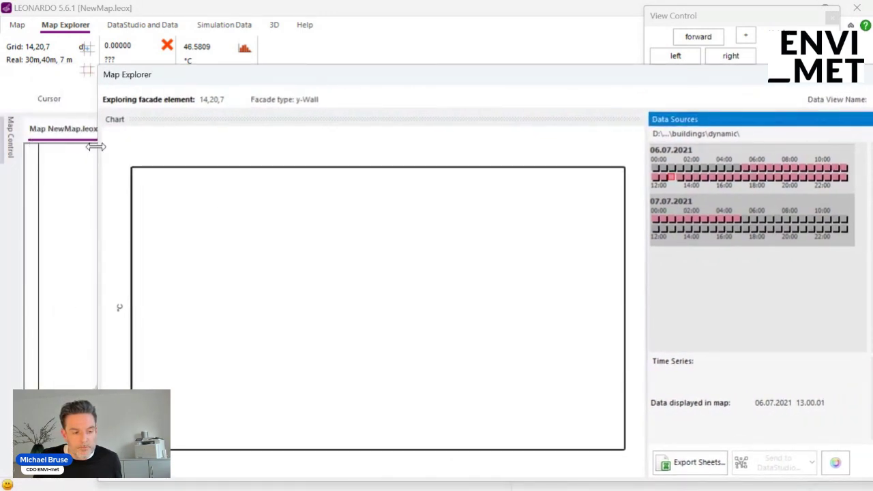
{"action": "left_click_drag", "start_coordinate": [95, 146], "coordinate": [206, 147]}
{"action": "left_click_drag", "start_coordinate": [417, 75], "coordinate": [230, 50]}
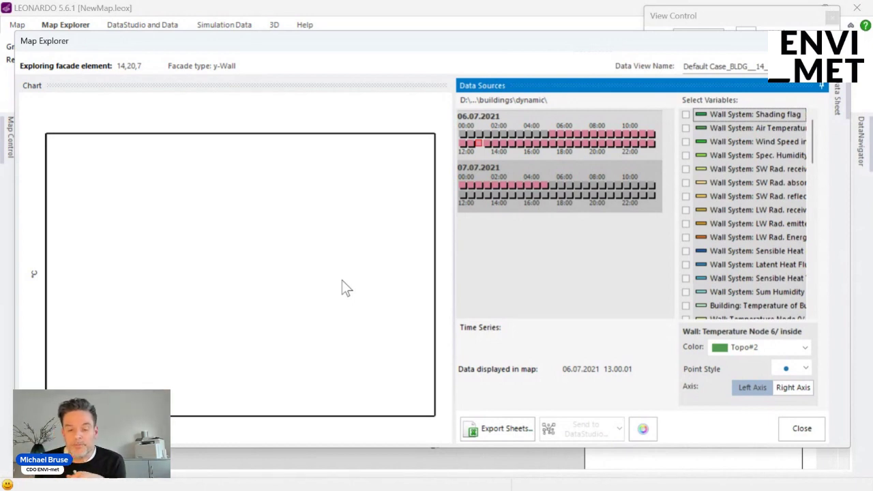
Set the time series to the whole range and plot Wall: Temperature Node 0/ outside and Wall: Temperature Node 1
{"action": "right_click", "coordinate": [588, 144]}
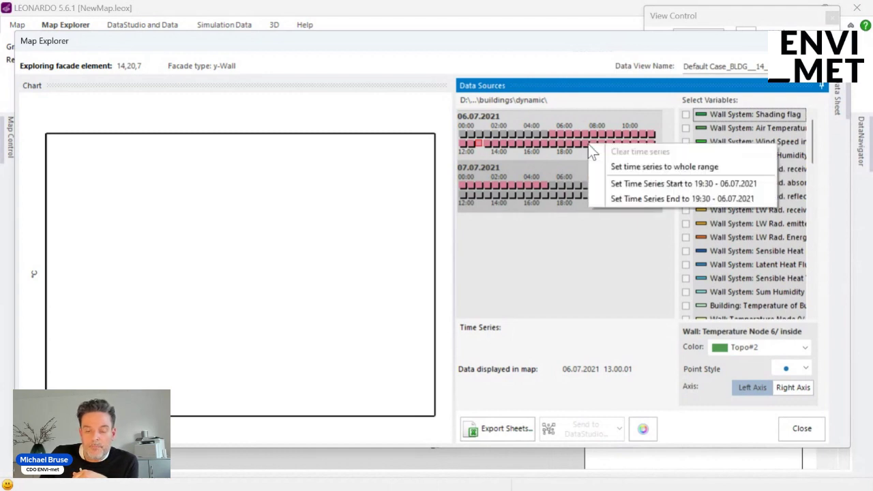
{"action": "left_click", "coordinate": [640, 168]}
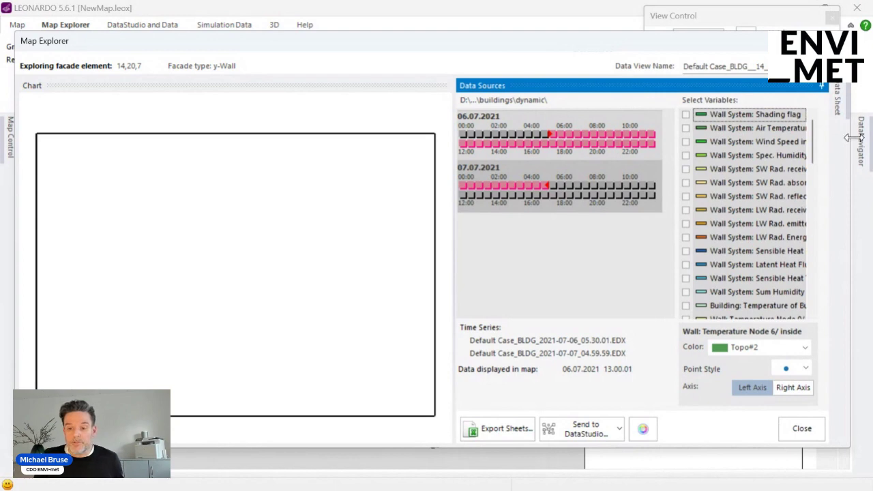
{"action": "mouse_move", "coordinate": [812, 147]}
{"action": "left_mouse_down"}
{"action": "mouse_move", "coordinate": [818, 307]}
{"action": "mouse_move", "coordinate": [809, 134]}
{"action": "left_mouse_up"}
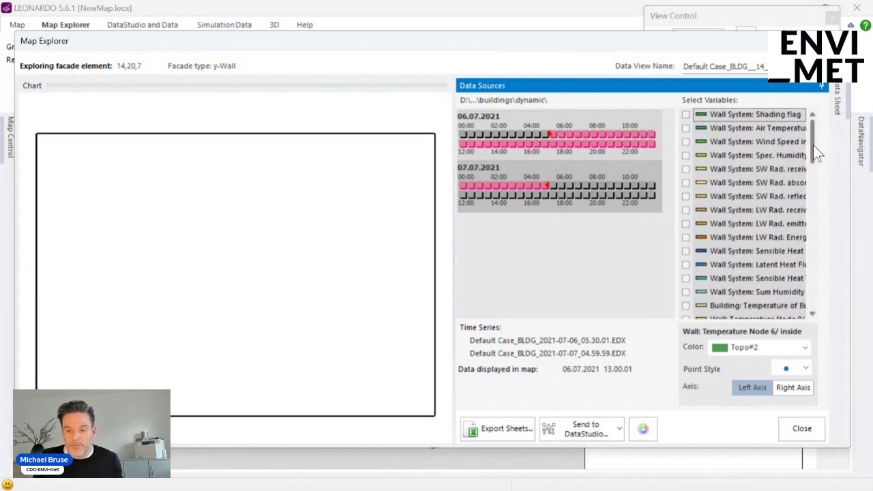
{"action": "left_click_drag", "start_coordinate": [814, 146], "coordinate": [812, 177]}
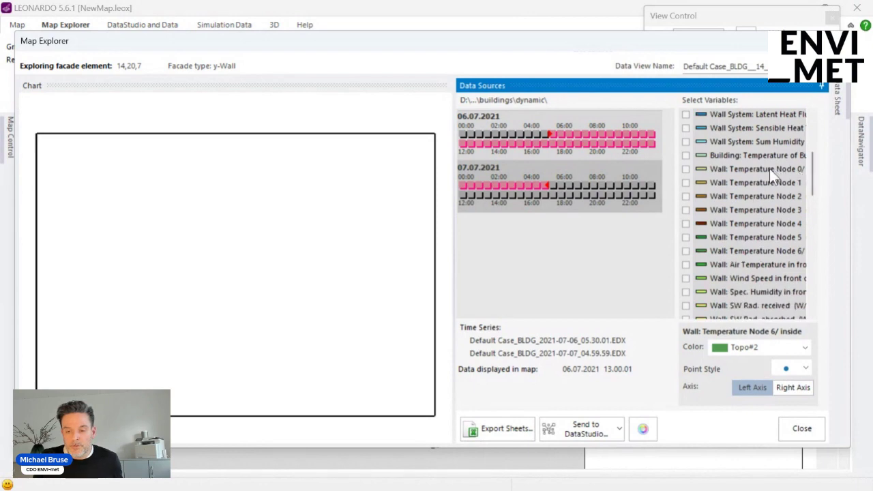
{"action": "left_click", "coordinate": [686, 169]}
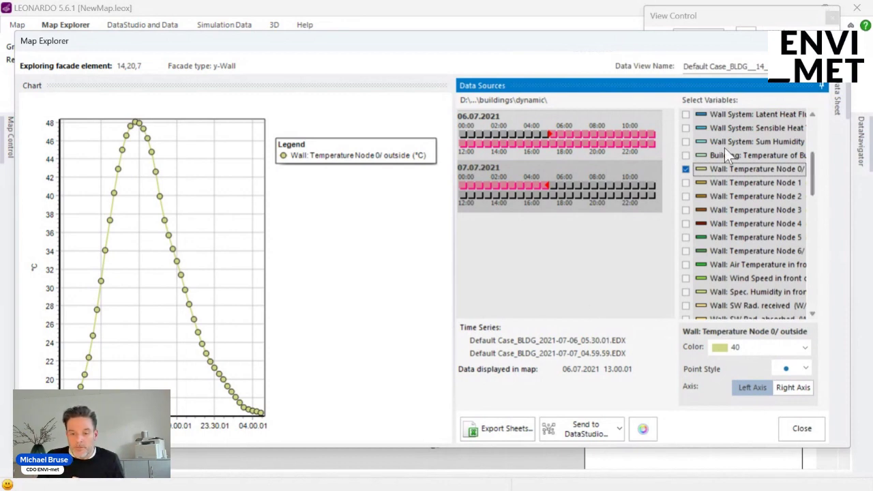
{"action": "left_click", "coordinate": [687, 183]}
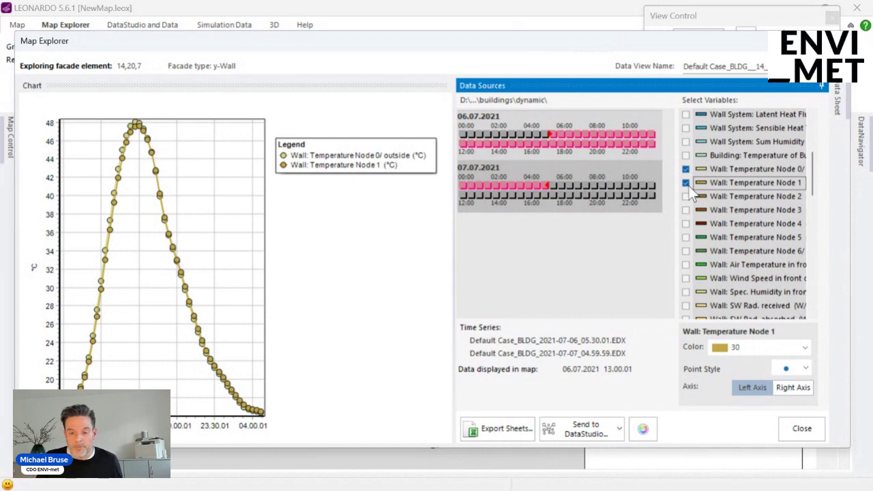
Add Wall: Temperature Node 2 through Node 6/ inside to the facade element's chart, then close its data window
{"action": "left_click", "coordinate": [686, 197]}
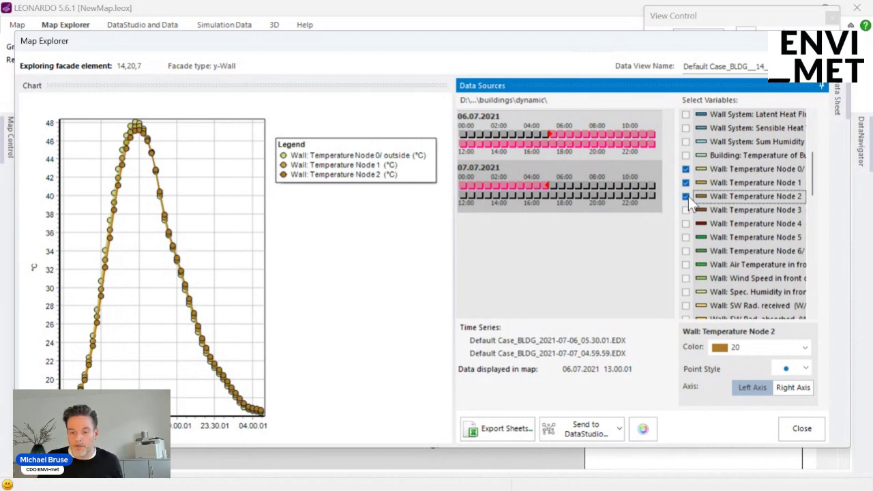
{"action": "left_click", "coordinate": [686, 211]}
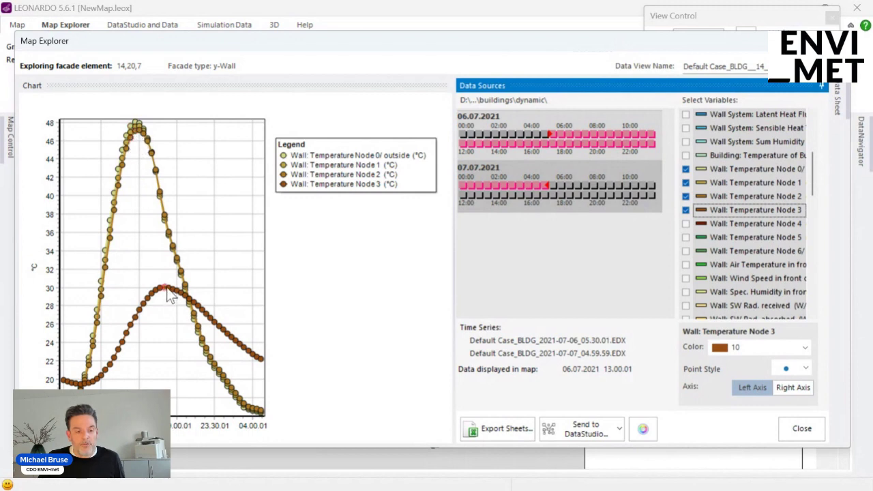
{"action": "left_click", "coordinate": [686, 224]}
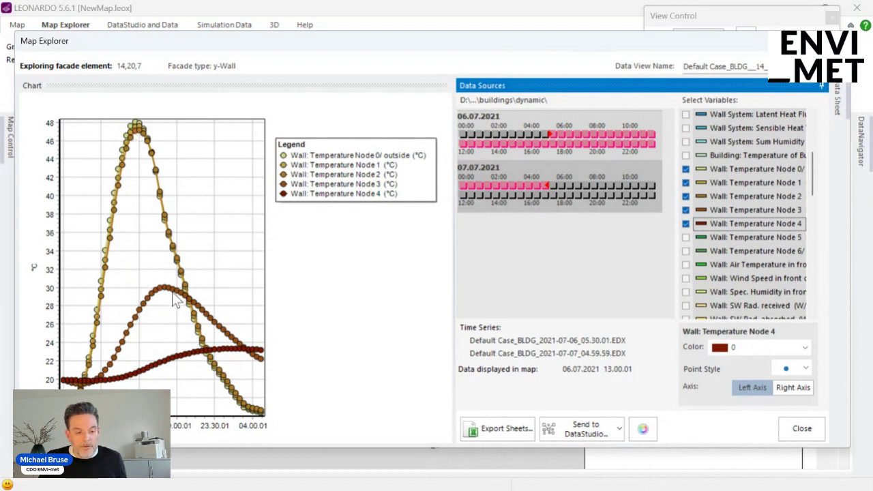
{"action": "left_click", "coordinate": [685, 239]}
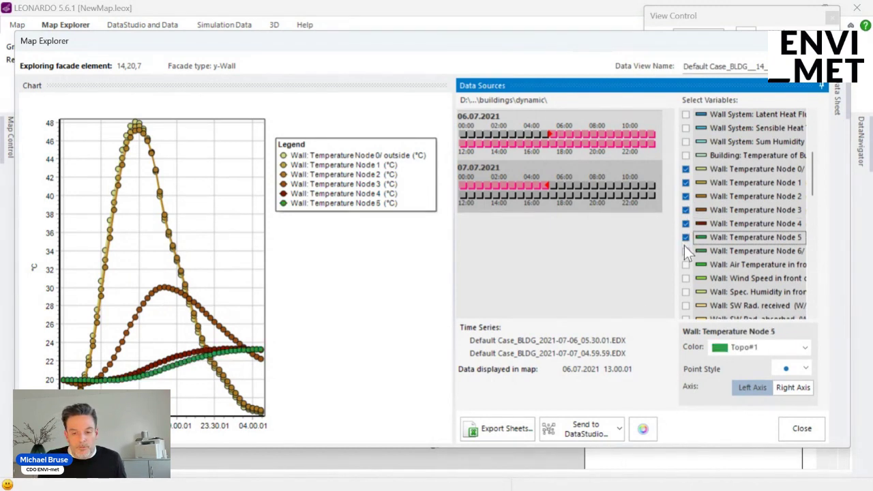
{"action": "left_click", "coordinate": [686, 252]}
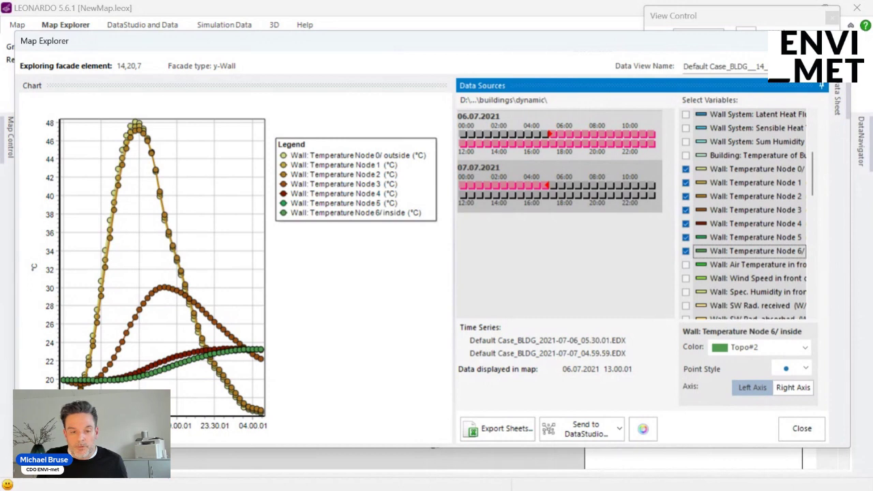
{"action": "key", "text": "Escape"}
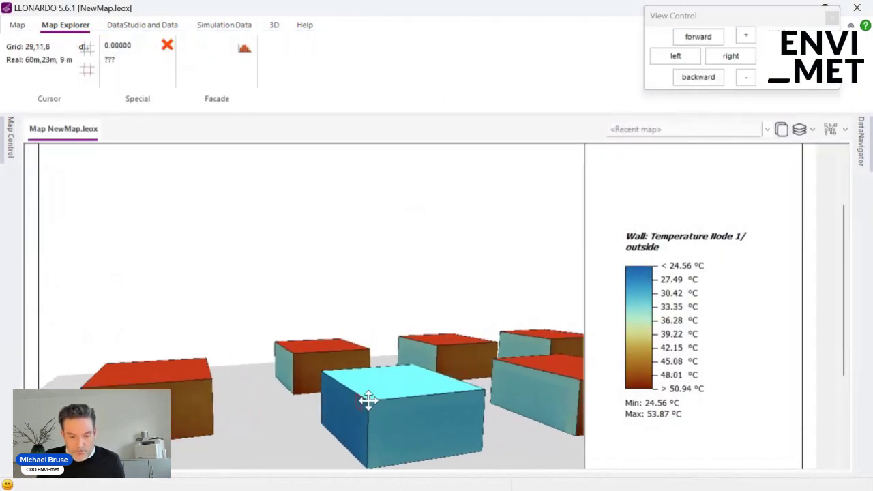
Open the data window for y-wall facade element 73,10,7 on the dark blue building and set its time series to the whole range
{"action": "left_click_drag", "start_coordinate": [369, 401], "coordinate": [544, 412]}
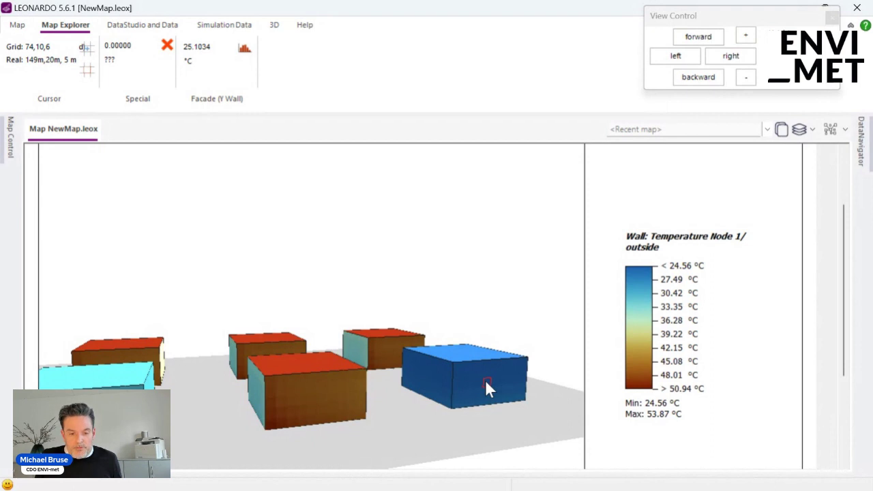
{"action": "scroll", "coordinate": [485, 380], "scroll_direction": "up", "scroll_amount": 3}
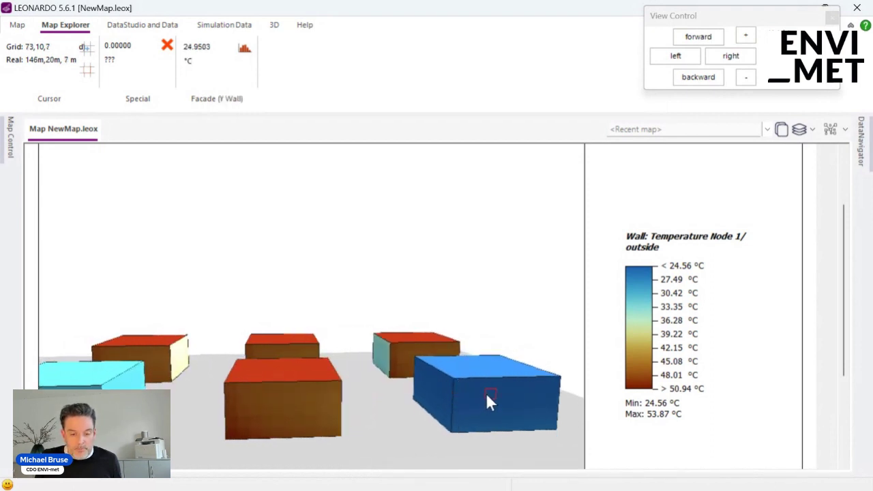
{"action": "double_click", "coordinate": [487, 396]}
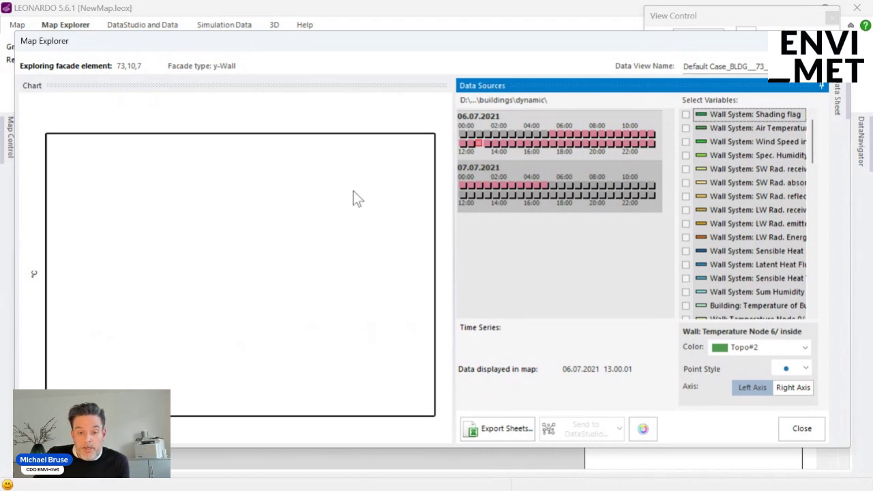
{"action": "right_click", "coordinate": [575, 146]}
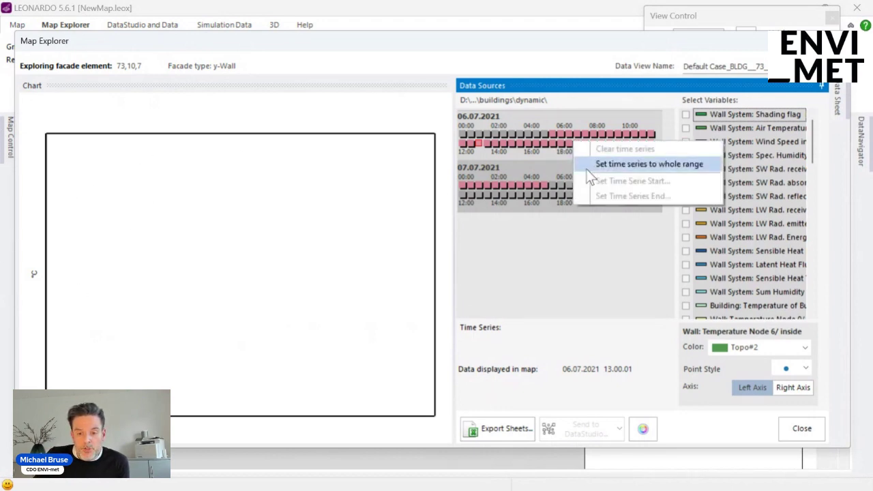
{"action": "left_click", "coordinate": [587, 168]}
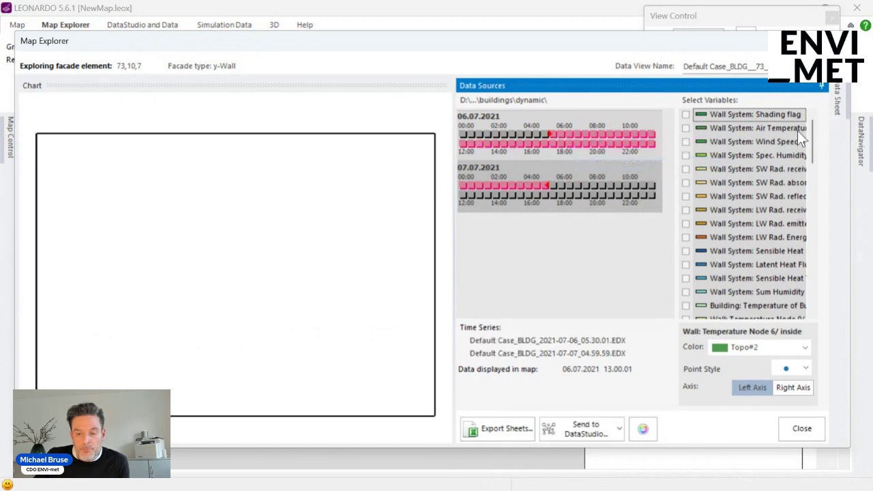
Plot Wall: Temperature Node 0/ outside through Node 6/ inside for facade element 73,10,7, then close the data window
{"action": "left_click_drag", "start_coordinate": [810, 139], "coordinate": [805, 176]}
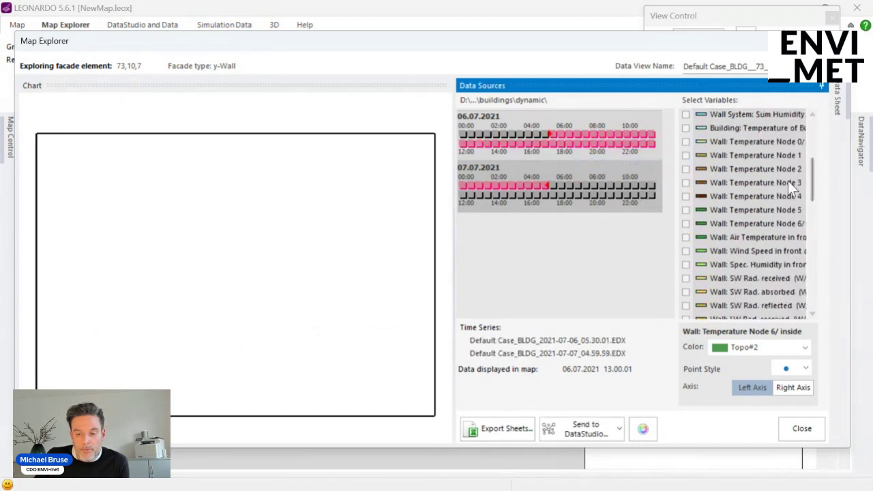
{"action": "left_click", "coordinate": [687, 142]}
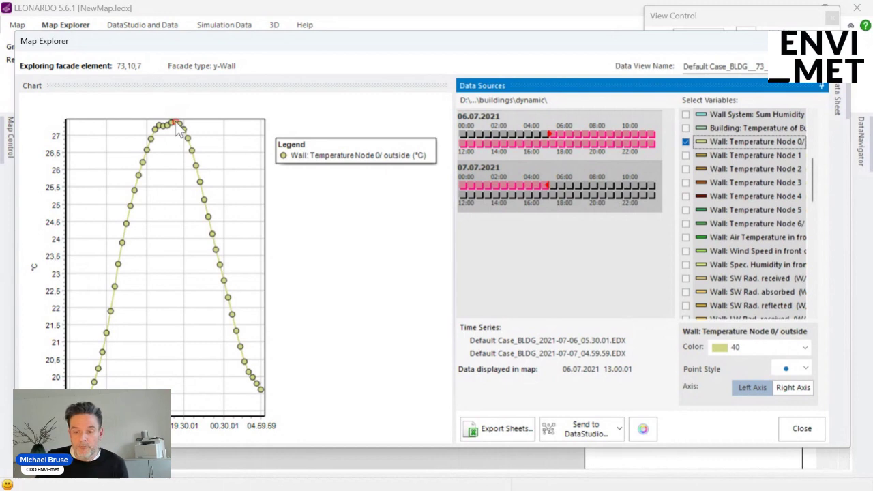
{"action": "left_click", "coordinate": [685, 155]}
{"action": "left_click", "coordinate": [686, 168]}
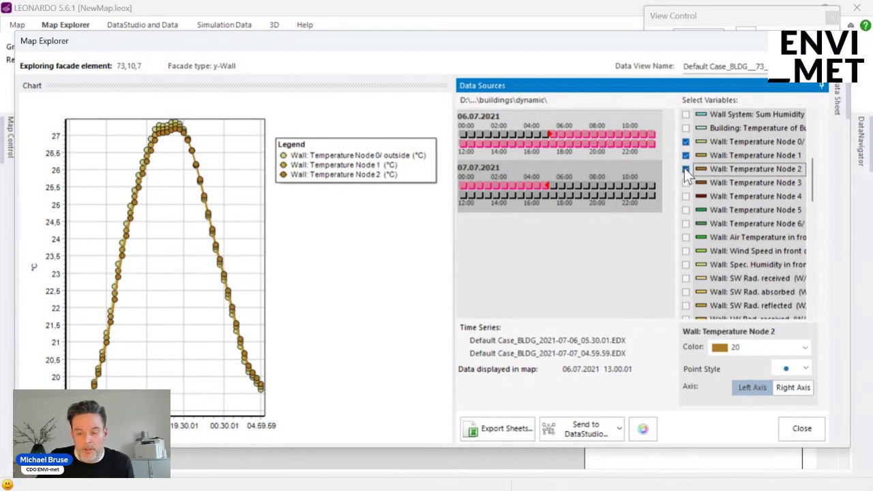
{"action": "left_click", "coordinate": [685, 181]}
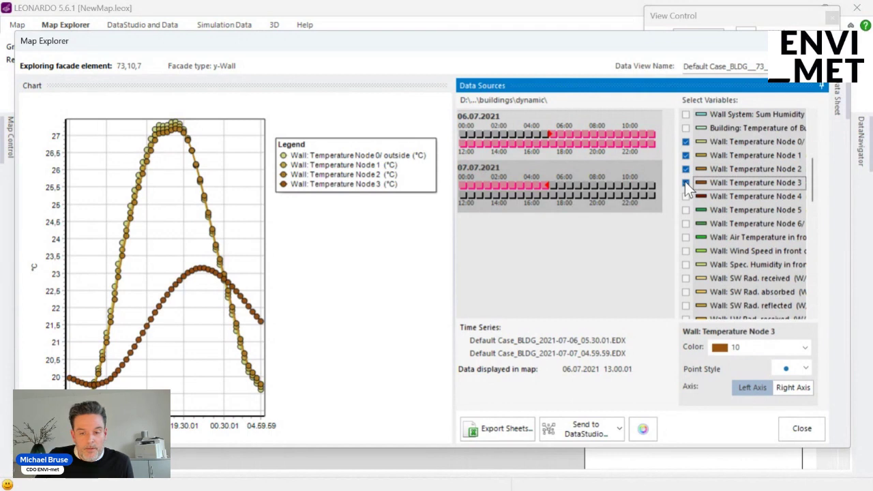
{"action": "left_click", "coordinate": [686, 196]}
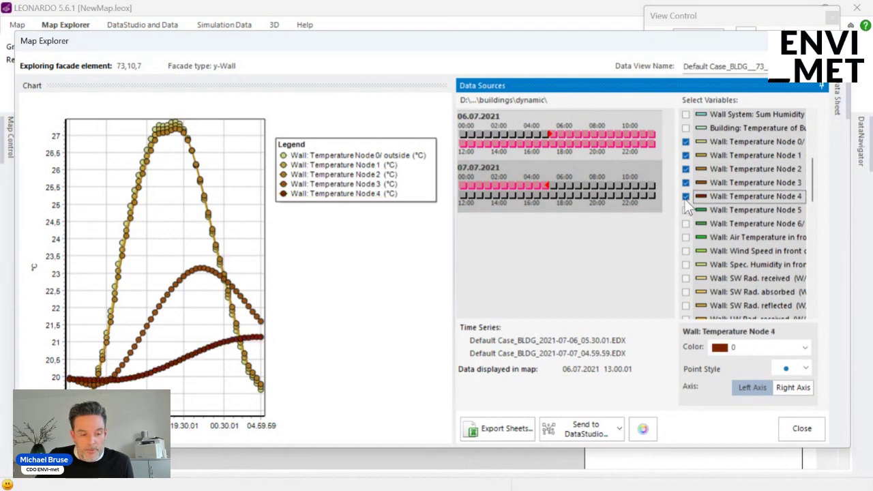
{"action": "left_click", "coordinate": [686, 210]}
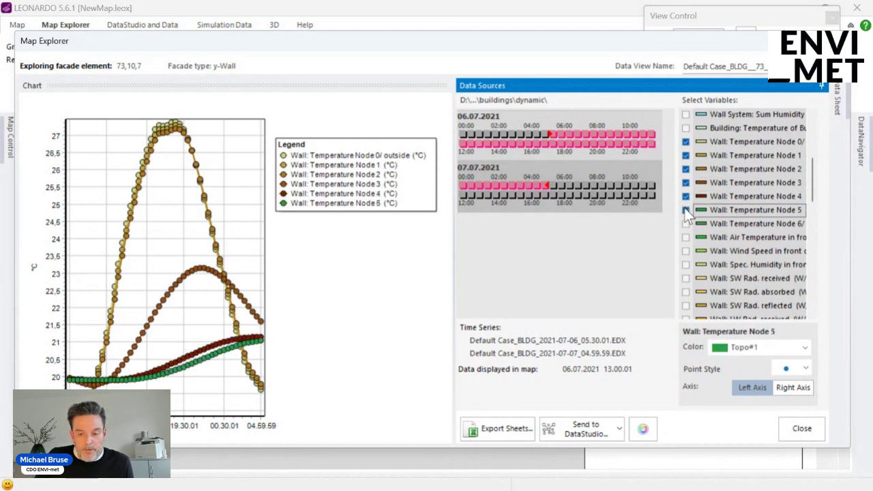
{"action": "left_click", "coordinate": [686, 224]}
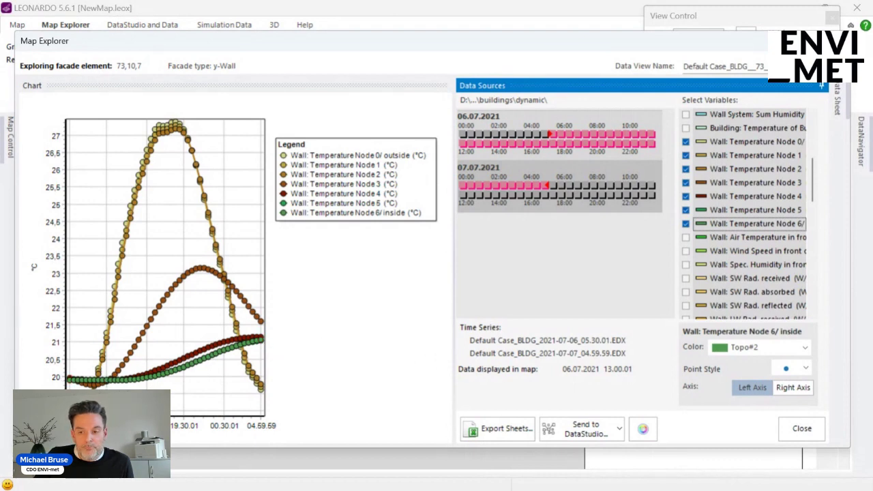
{"action": "key", "text": "Escape"}
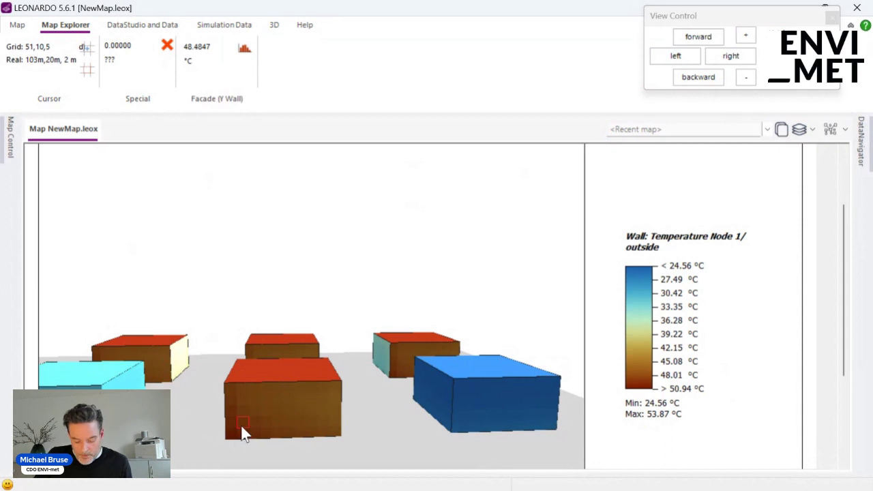
Open the data window for y-wall facade element 13,20,6 and set its time series to the whole range
{"action": "left_click_drag", "start_coordinate": [242, 429], "coordinate": [195, 416]}
{"action": "double_click", "coordinate": [189, 418]}
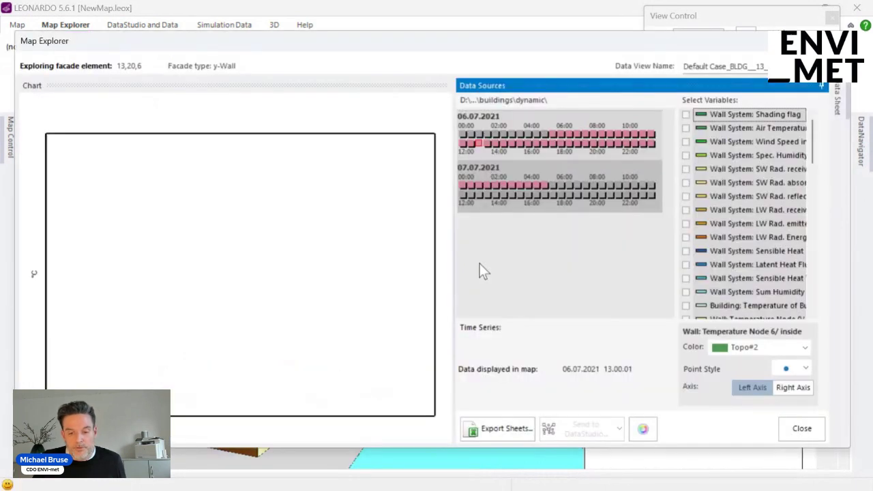
{"action": "right_click", "coordinate": [586, 145]}
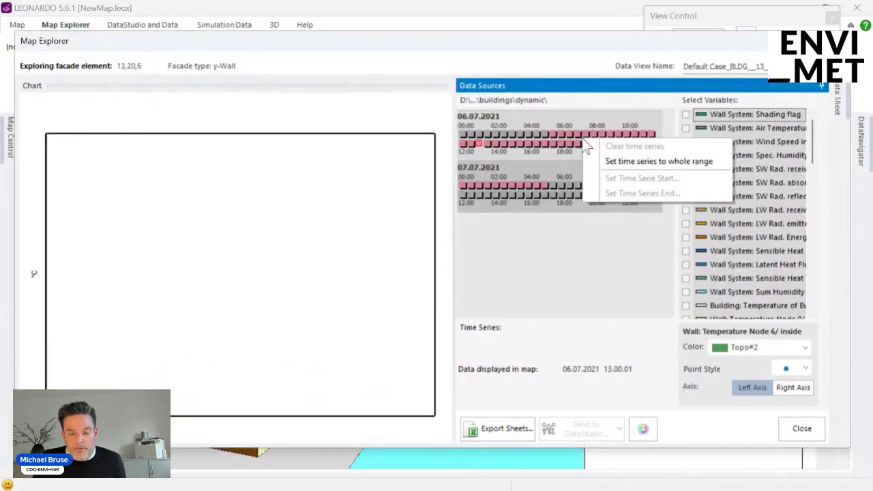
{"action": "left_click", "coordinate": [608, 160]}
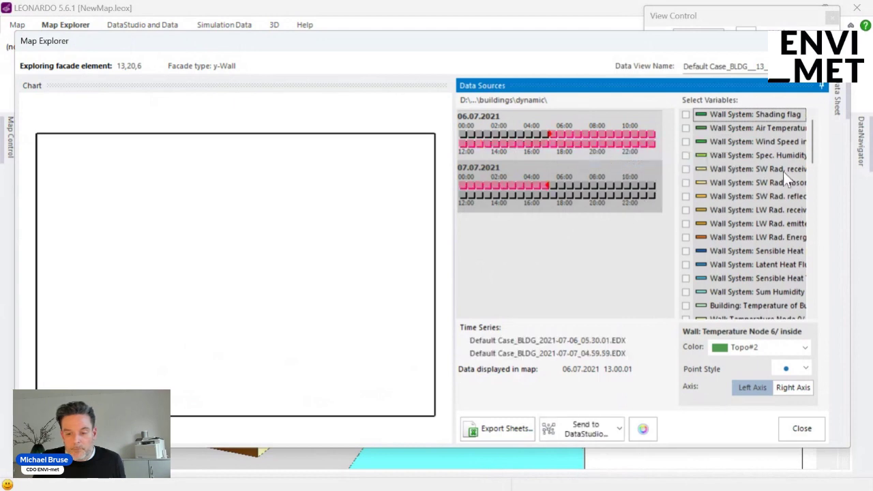
{"action": "left_click_drag", "start_coordinate": [816, 145], "coordinate": [821, 182]}
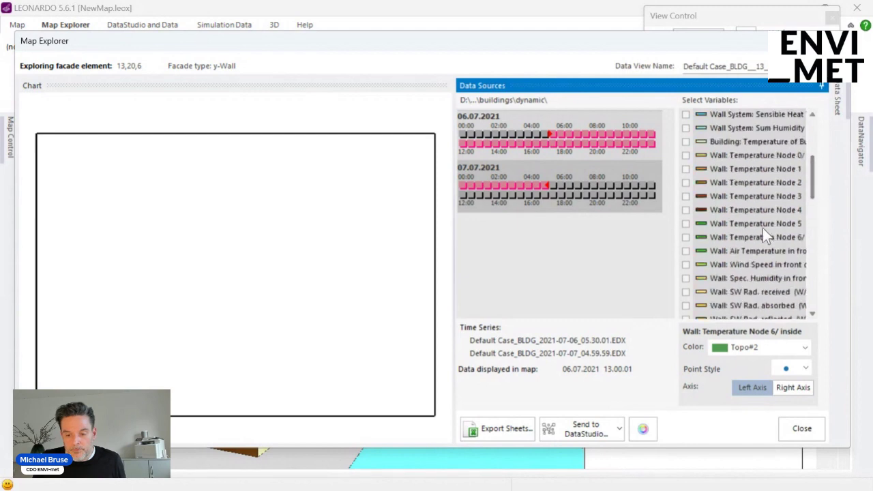